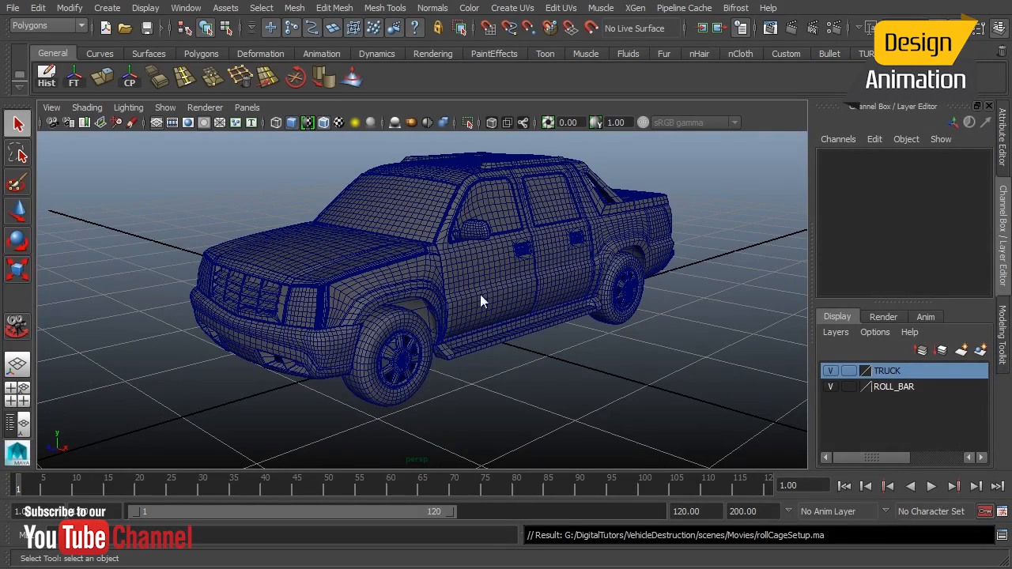
Orbit around the truck model to inspect it from several angles.
{"action": "left_click_drag", "start_coordinate": [475, 283], "coordinate": [427, 286], "text": "alt"}
{"action": "right_click_drag", "start_coordinate": [402, 337], "coordinate": [482, 326], "text": "alt"}
{"action": "middle_click_drag", "start_coordinate": [499, 309], "coordinate": [506, 311], "text": "alt"}
{"action": "left_click_drag", "start_coordinate": [492, 306], "coordinate": [527, 282], "text": "alt"}
{"action": "middle_click_drag", "start_coordinate": [527, 280], "coordinate": [534, 304], "text": "alt"}
{"action": "right_click_drag", "start_coordinate": [540, 321], "coordinate": [528, 322], "text": "alt"}
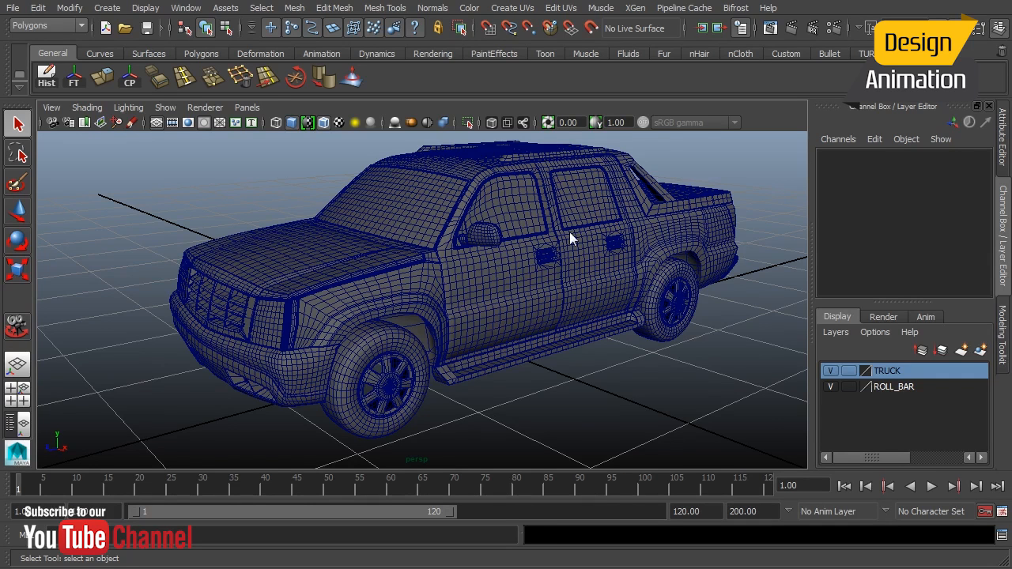
Hide the TRUCK layer to reveal the roll cage frame and inspect it.
{"action": "left_click", "coordinate": [831, 371]}
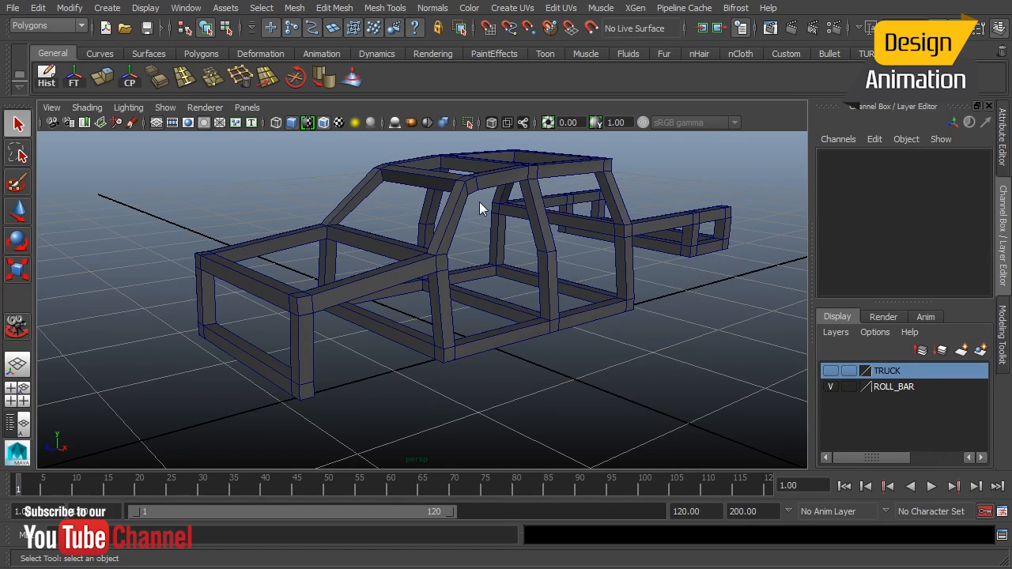
{"action": "left_click_drag", "start_coordinate": [506, 279], "coordinate": [486, 220], "text": "alt"}
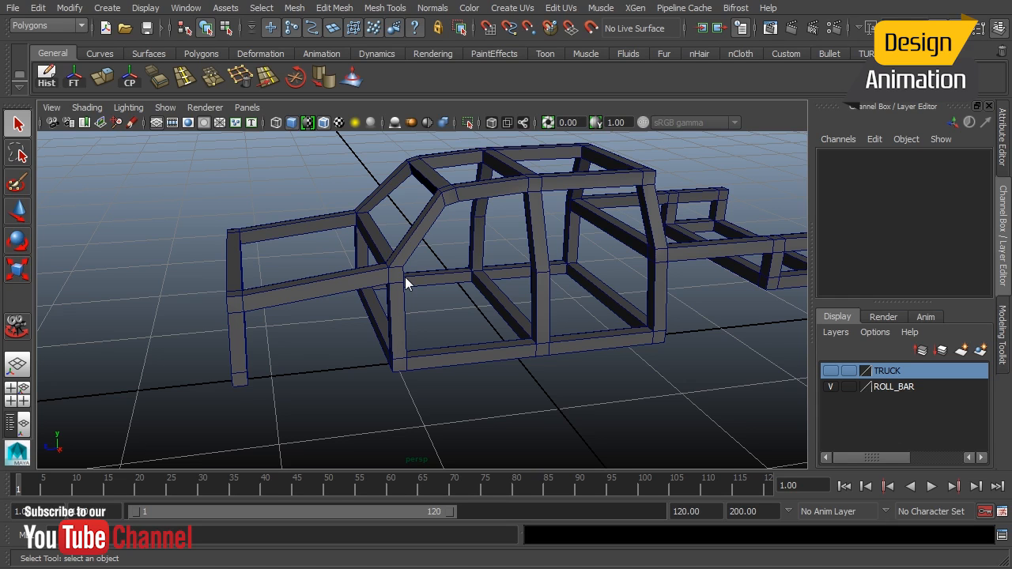
{"action": "left_click_drag", "start_coordinate": [410, 276], "coordinate": [454, 255], "text": "alt"}
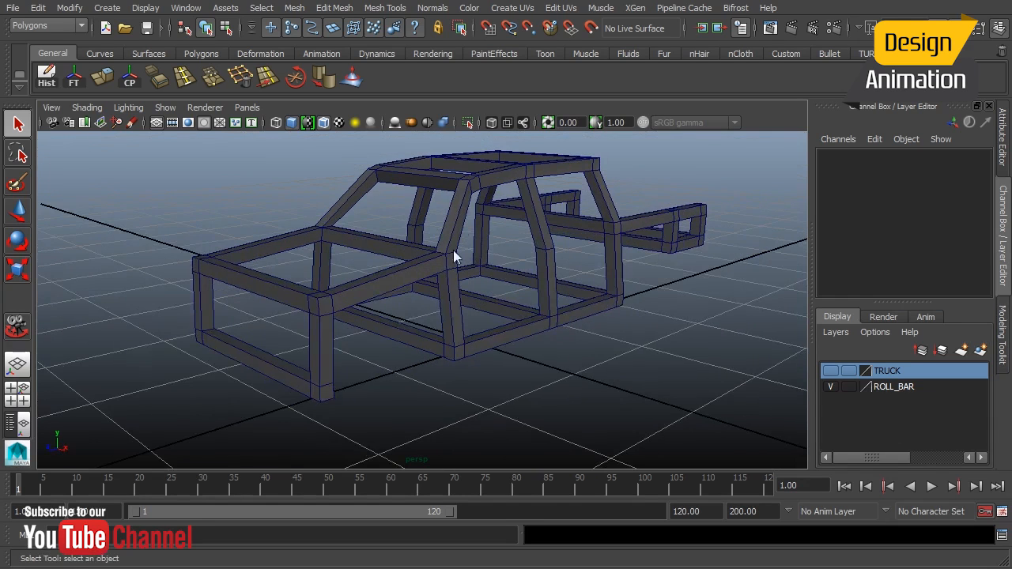
{"action": "left_click_drag", "start_coordinate": [459, 169], "coordinate": [499, 259], "text": "alt"}
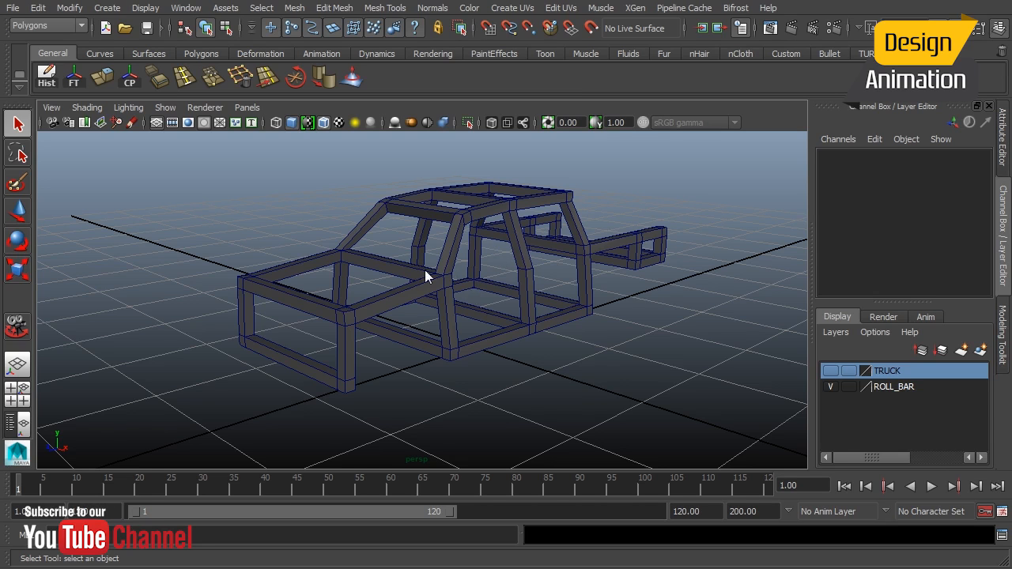
Select the roll cage and move it up to about 3.7 units above the ground.
{"action": "left_click", "coordinate": [445, 271]}
{"action": "left_click_drag", "start_coordinate": [553, 287], "coordinate": [382, 318], "text": "alt"}
{"action": "key", "text": "w"}
{"action": "left_click_drag", "start_coordinate": [631, 337], "coordinate": [414, 150], "text": "alt"}
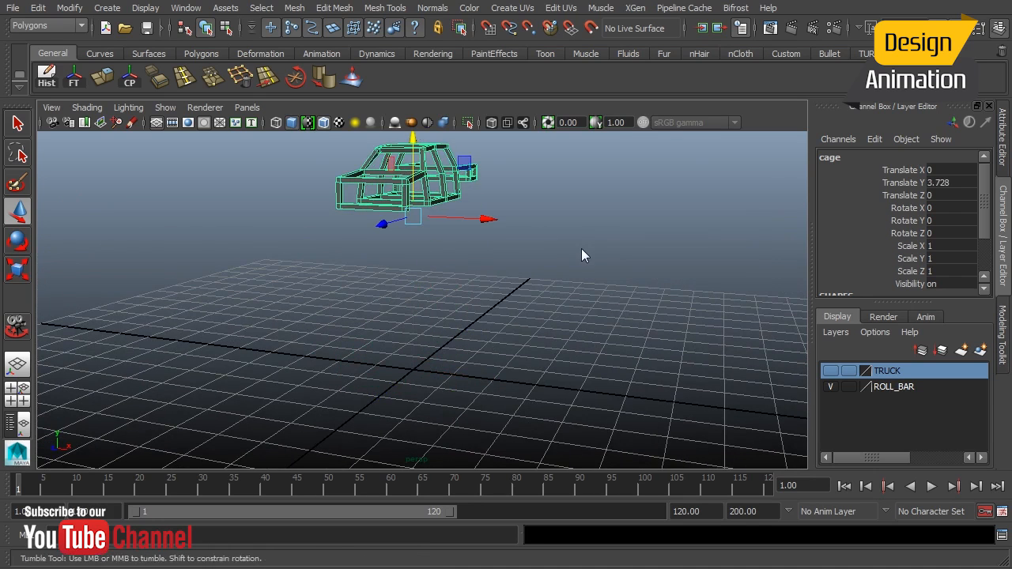
{"action": "left_click_drag", "start_coordinate": [581, 248], "coordinate": [521, 248], "text": "alt"}
{"action": "left_click_drag", "start_coordinate": [431, 272], "coordinate": [475, 245], "text": "alt"}
Rotate the cage to a tilted angle (about 11, 47, -29 degrees) and raise it to about 4.9 units.
{"action": "key", "text": "e"}
{"action": "key", "text": "w"}
{"action": "right_click_drag", "start_coordinate": [593, 260], "coordinate": [556, 308], "text": "alt"}
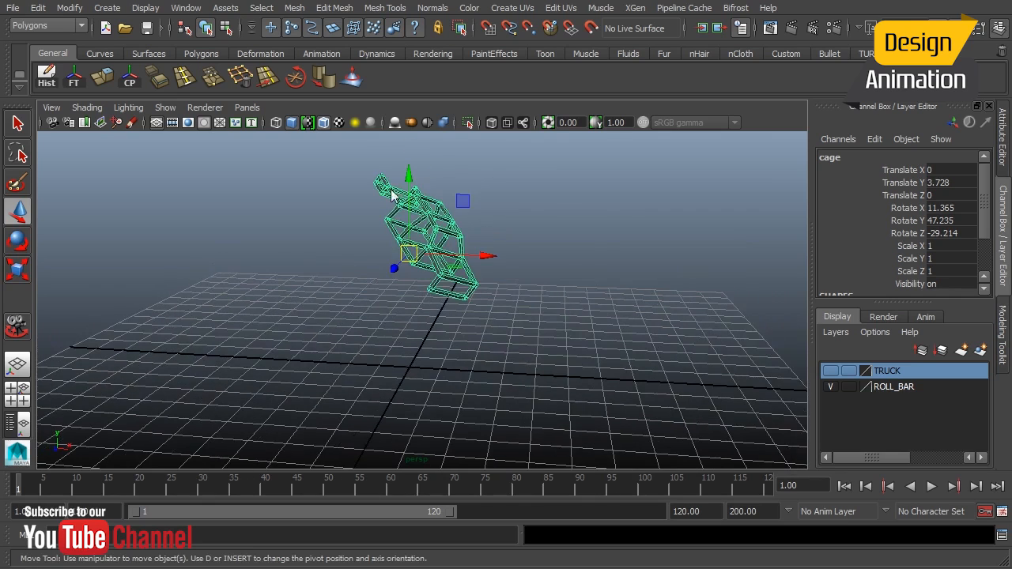
{"action": "left_click_drag", "start_coordinate": [408, 174], "coordinate": [410, 136]}
{"action": "left_click_drag", "start_coordinate": [381, 271], "coordinate": [447, 212], "text": "alt"}
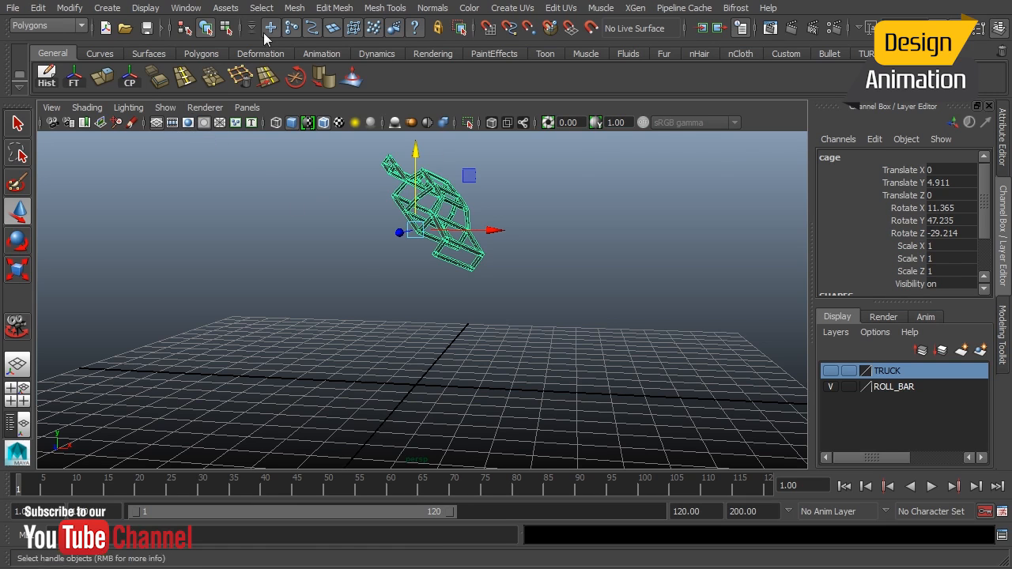
Switch to the nDynamics menu set and create an nCloth from the selected cage.
{"action": "left_click", "coordinate": [46, 25]}
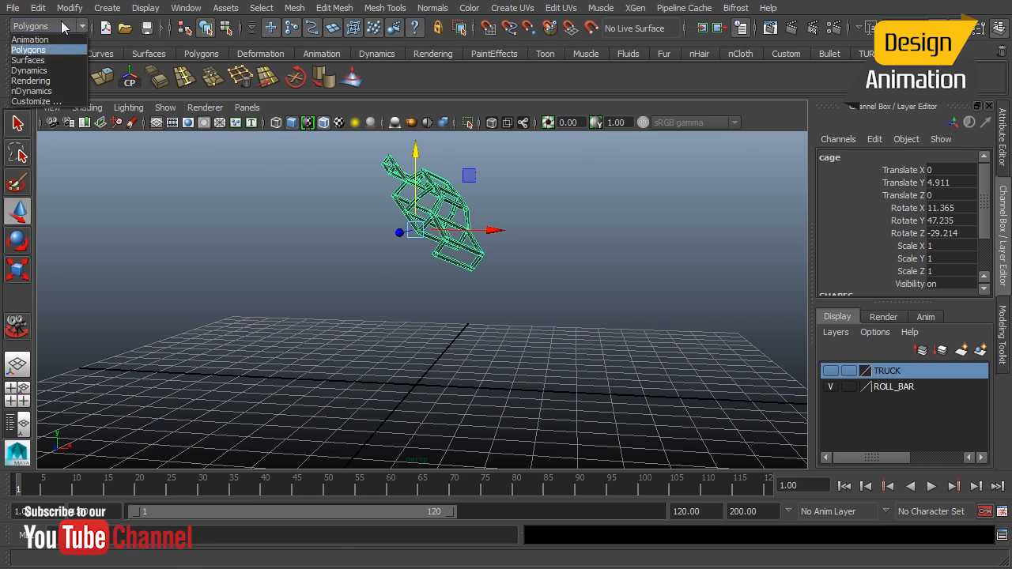
{"action": "left_click", "coordinate": [44, 91]}
{"action": "left_click", "coordinate": [310, 8]}
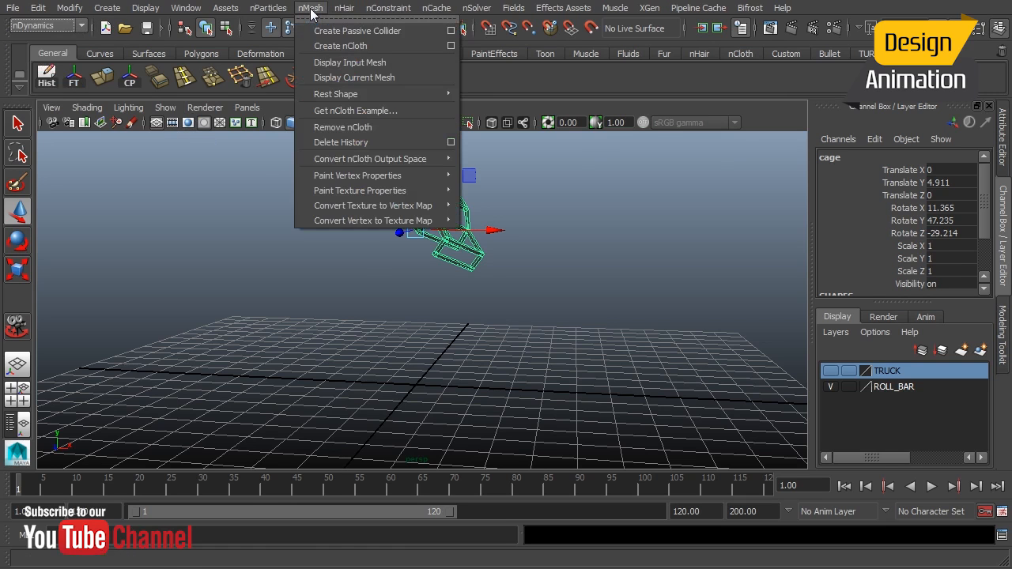
{"action": "left_click", "coordinate": [328, 45]}
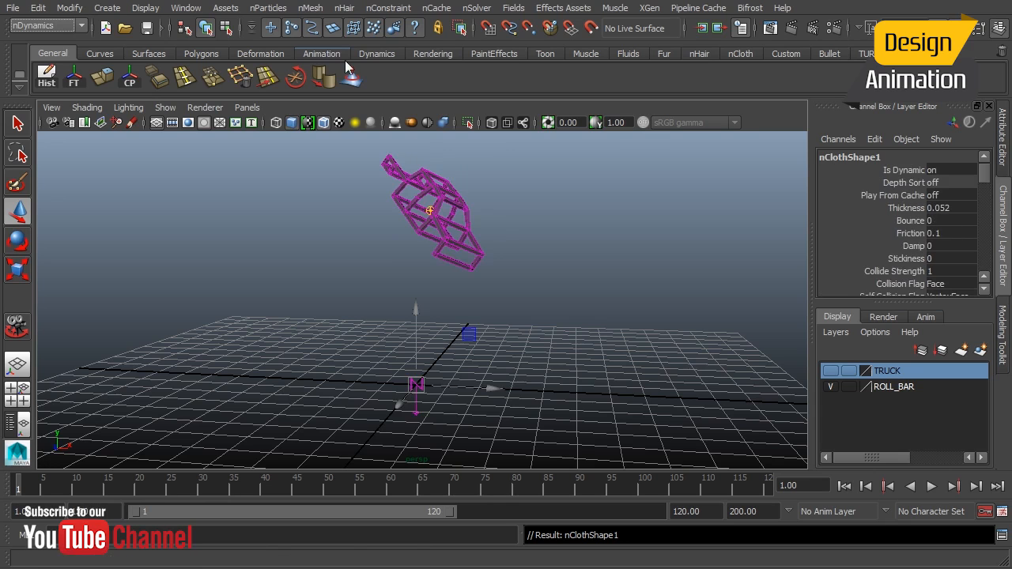
Open the nucleus1 solver attributes and enable Use Plane in the Ground Plane section.
{"action": "left_click", "coordinate": [1004, 154]}
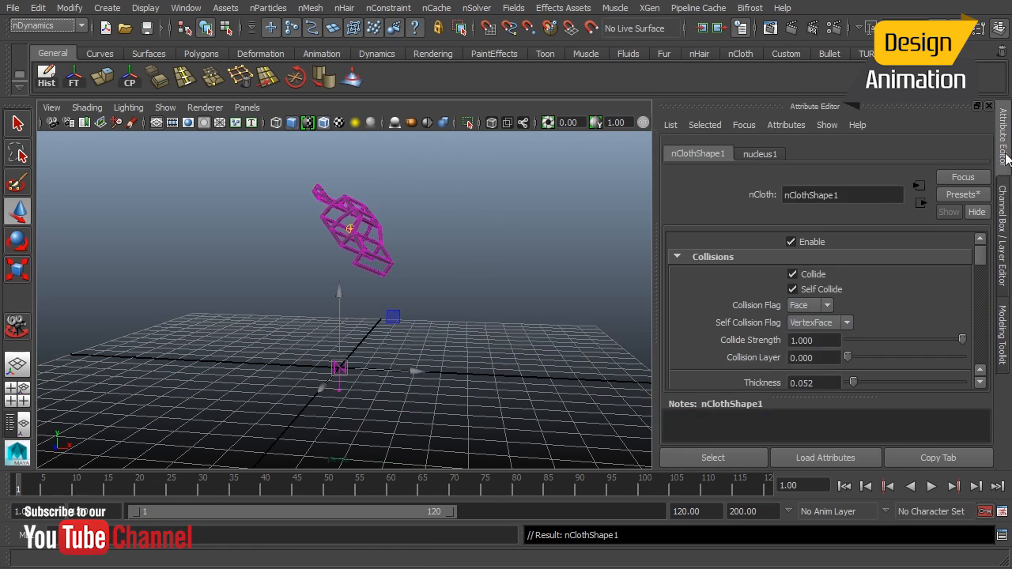
{"action": "left_click", "coordinate": [762, 154]}
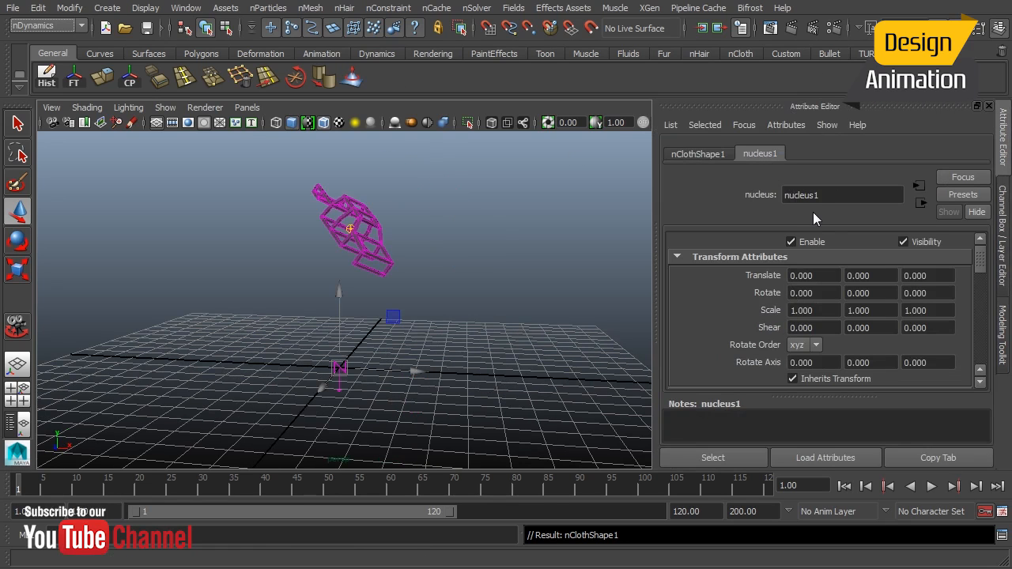
{"action": "left_click_drag", "start_coordinate": [979, 262], "coordinate": [979, 308]}
{"action": "left_click", "coordinate": [808, 281]}
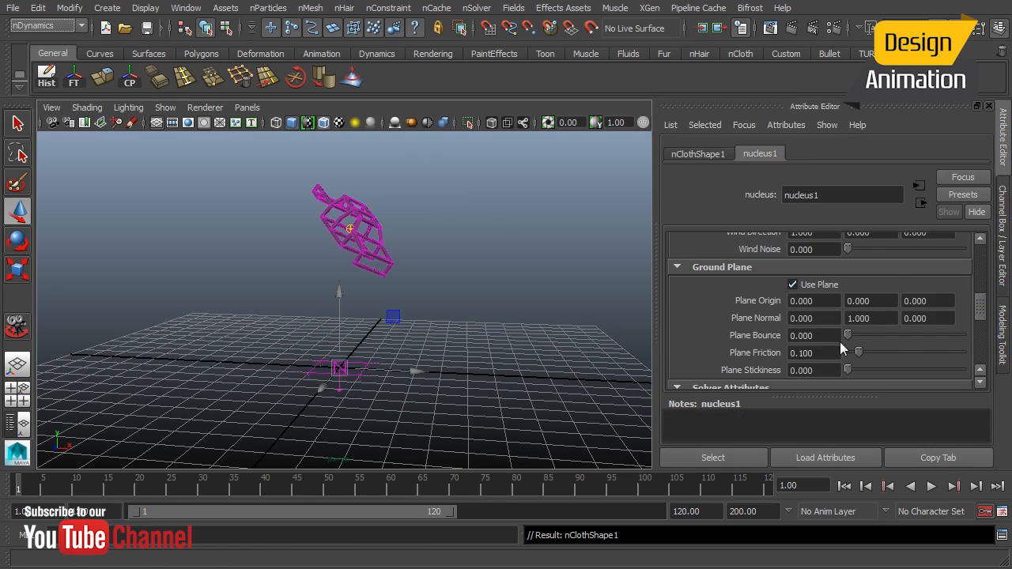
Play the simulation, stop it, and orbit to examine the fallen cage.
{"action": "left_click", "coordinate": [930, 488]}
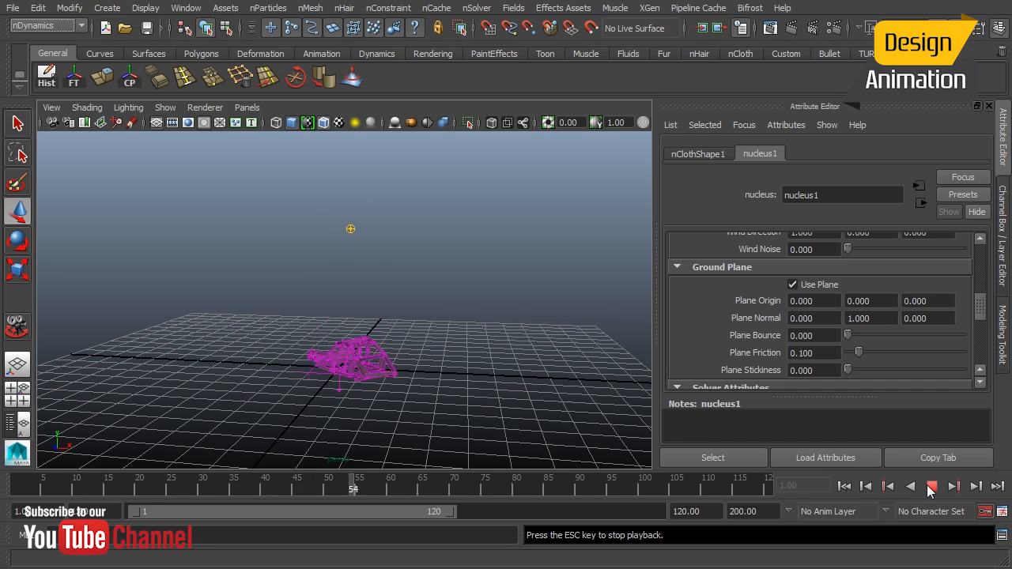
{"action": "left_click", "coordinate": [931, 487]}
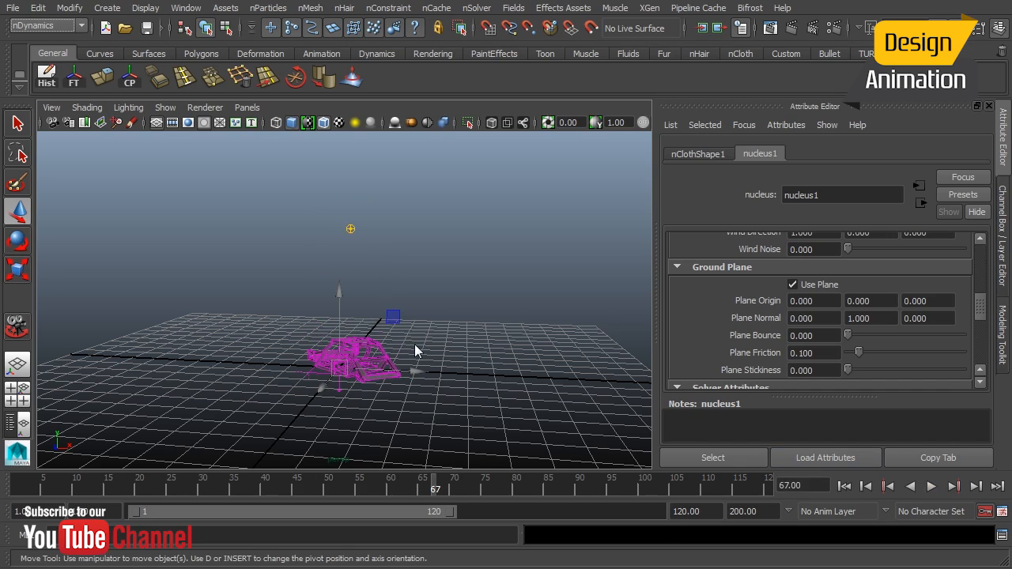
{"action": "right_click_drag", "start_coordinate": [294, 356], "coordinate": [542, 364], "text": "alt"}
{"action": "middle_click_drag", "start_coordinate": [386, 321], "coordinate": [367, 194], "text": "alt"}
{"action": "right_click_drag", "start_coordinate": [295, 312], "coordinate": [456, 323], "text": "alt"}
{"action": "left_click_drag", "start_coordinate": [406, 298], "coordinate": [464, 331], "text": "alt"}
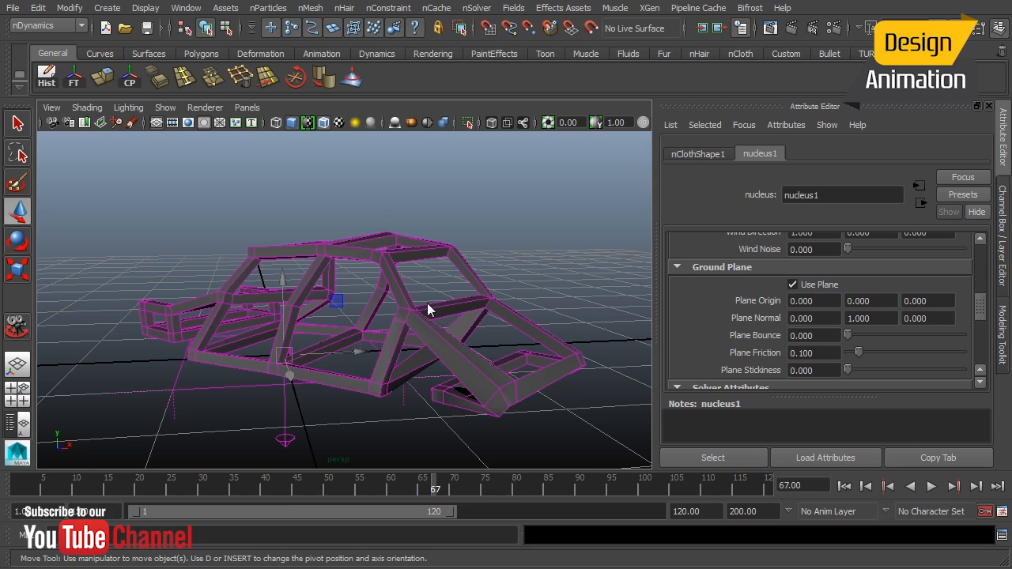
Replay the simulation from the start, stop it, and rewind to the first frame.
{"action": "left_click", "coordinate": [843, 487]}
{"action": "left_click", "coordinate": [931, 486]}
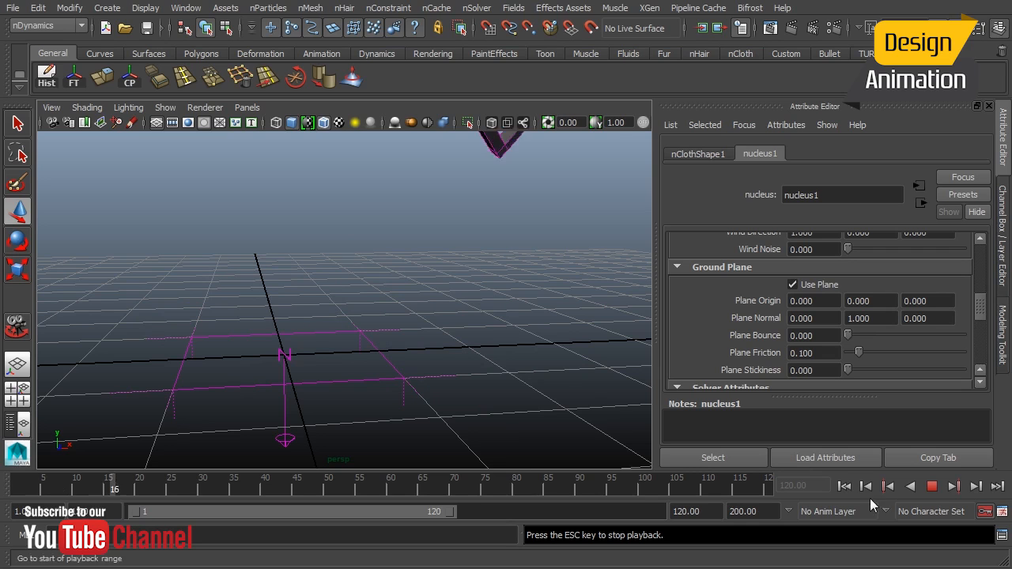
{"action": "left_click", "coordinate": [932, 488]}
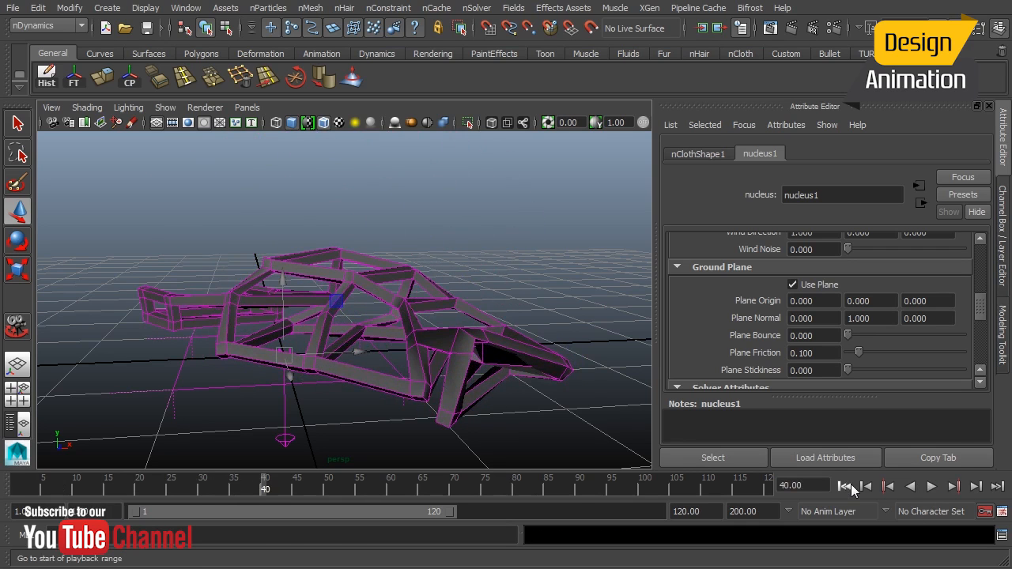
{"action": "left_click", "coordinate": [852, 489]}
Select the cage and set its nCloth Solver Display to Collision Thickness.
{"action": "right_click_drag", "start_coordinate": [433, 272], "coordinate": [269, 290], "text": "alt"}
{"action": "middle_click_drag", "start_coordinate": [399, 286], "coordinate": [403, 330], "text": "alt"}
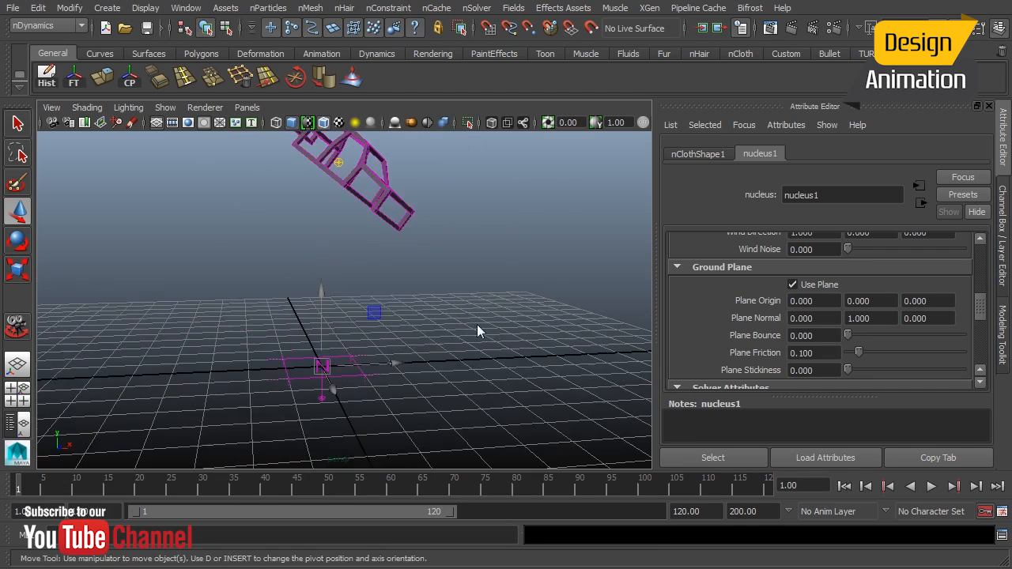
{"action": "left_click_drag", "start_coordinate": [478, 326], "coordinate": [397, 316], "text": "alt"}
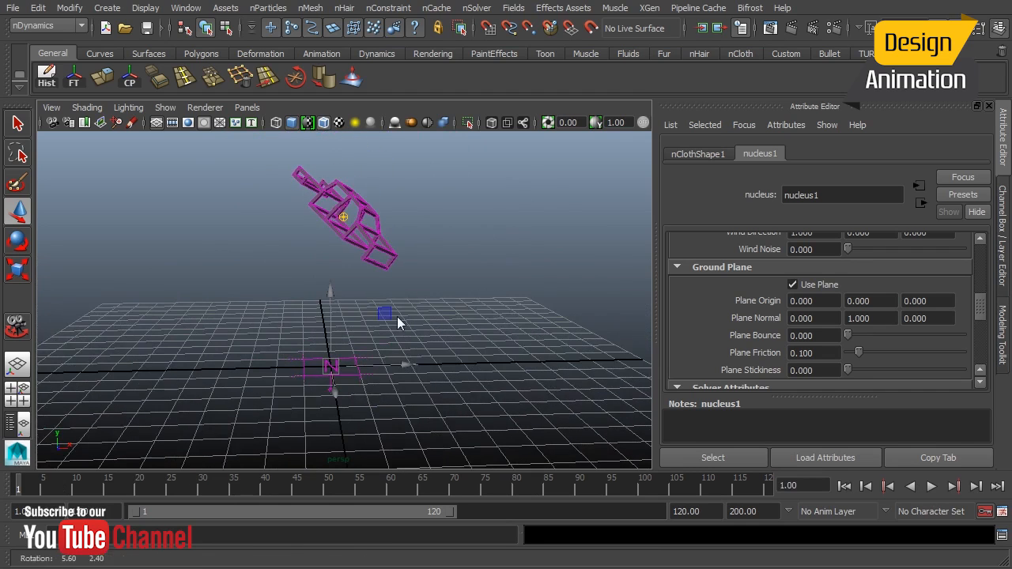
{"action": "left_click", "coordinate": [378, 258]}
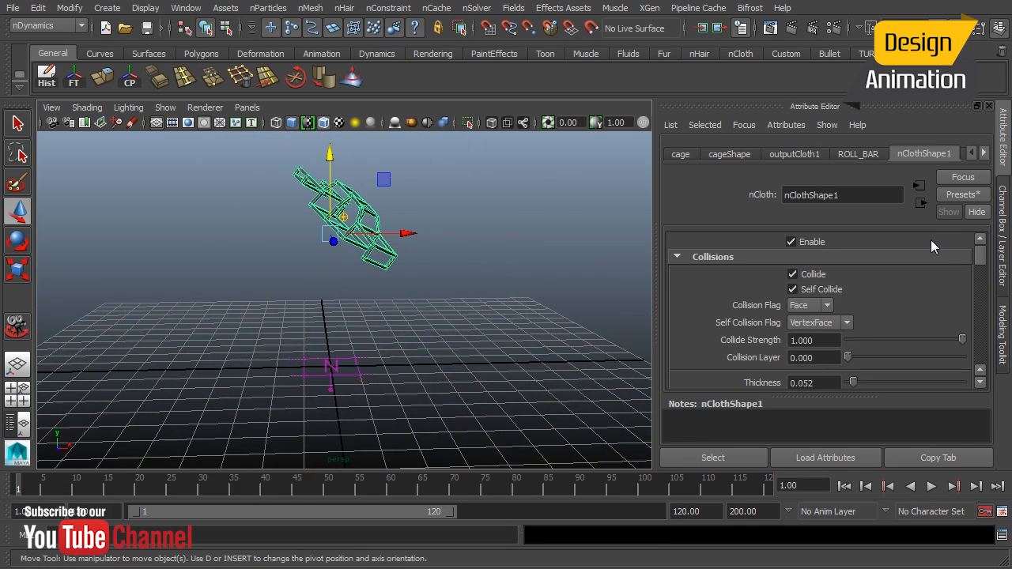
{"action": "left_click", "coordinate": [821, 290]}
{"action": "left_click_drag", "start_coordinate": [980, 257], "coordinate": [979, 264]}
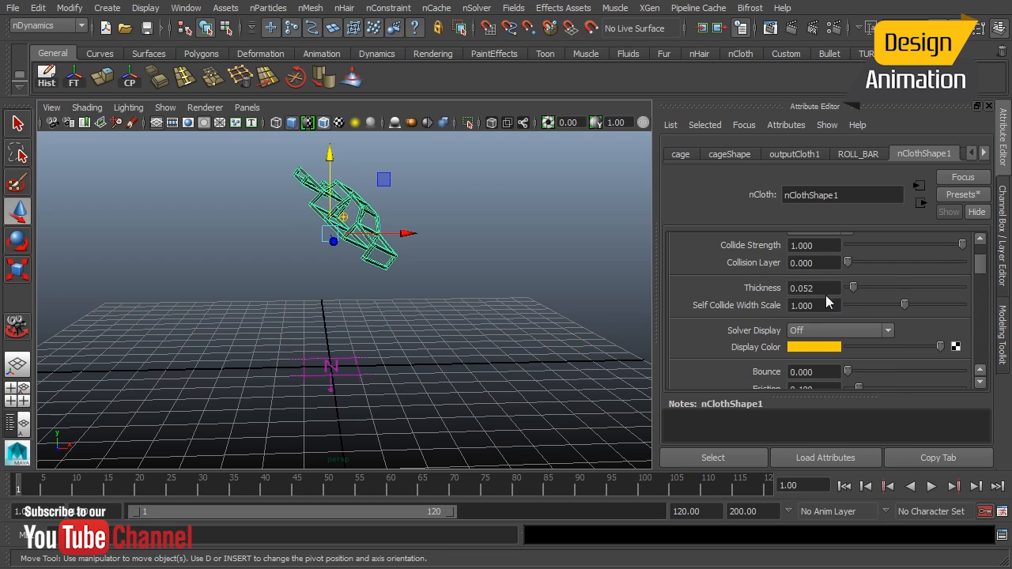
{"action": "left_click", "coordinate": [828, 330]}
{"action": "left_click", "coordinate": [826, 349]}
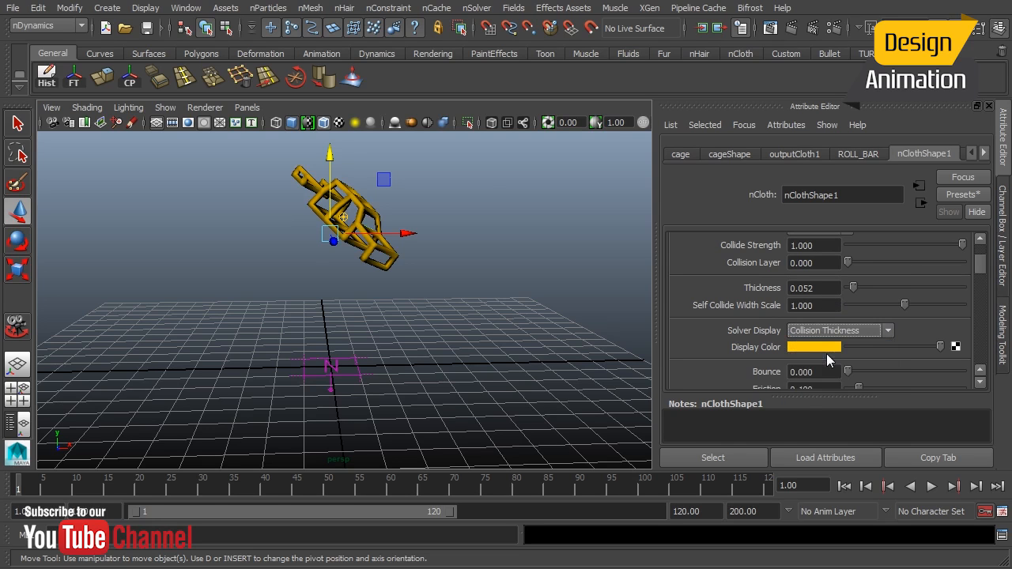
Set the nCloth Thickness to 0.021.
{"action": "left_click", "coordinate": [808, 290]}
{"action": "key", "text": "BackSpace"}
{"action": "key", "text": "BackSpace"}
{"action": "type", "text": "21"}
{"action": "key", "text": "Return"}
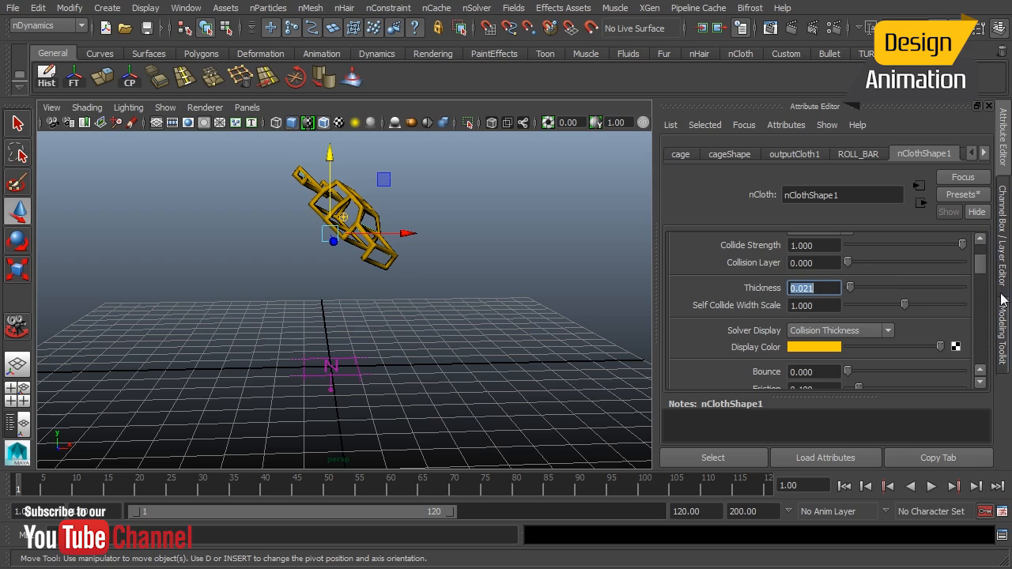
Set the nCloth Solver Display back to Off.
{"action": "left_click_drag", "start_coordinate": [982, 269], "coordinate": [984, 286]}
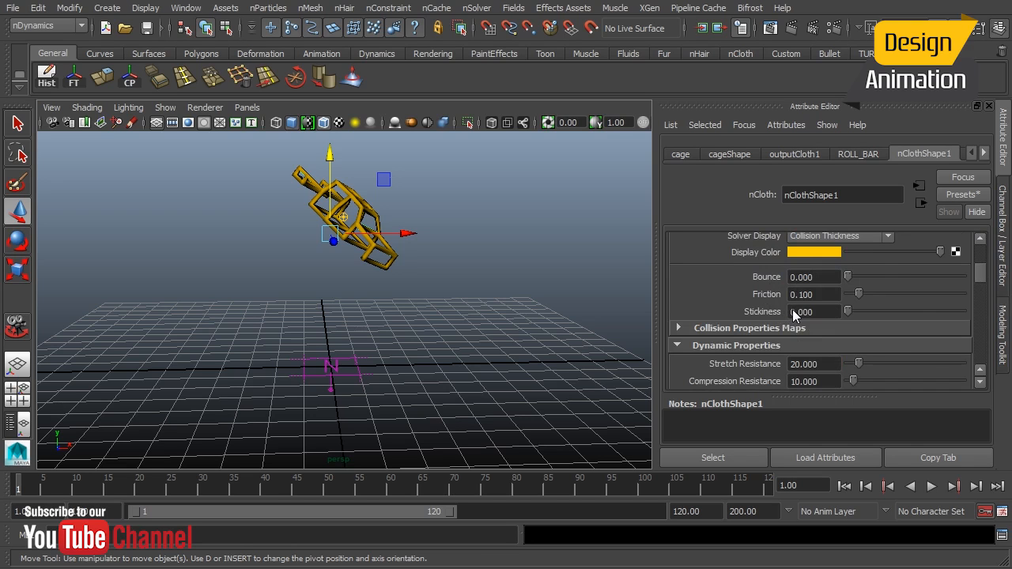
{"action": "left_click_drag", "start_coordinate": [978, 280], "coordinate": [976, 271]}
{"action": "left_click", "coordinate": [865, 271]}
{"action": "left_click", "coordinate": [854, 284]}
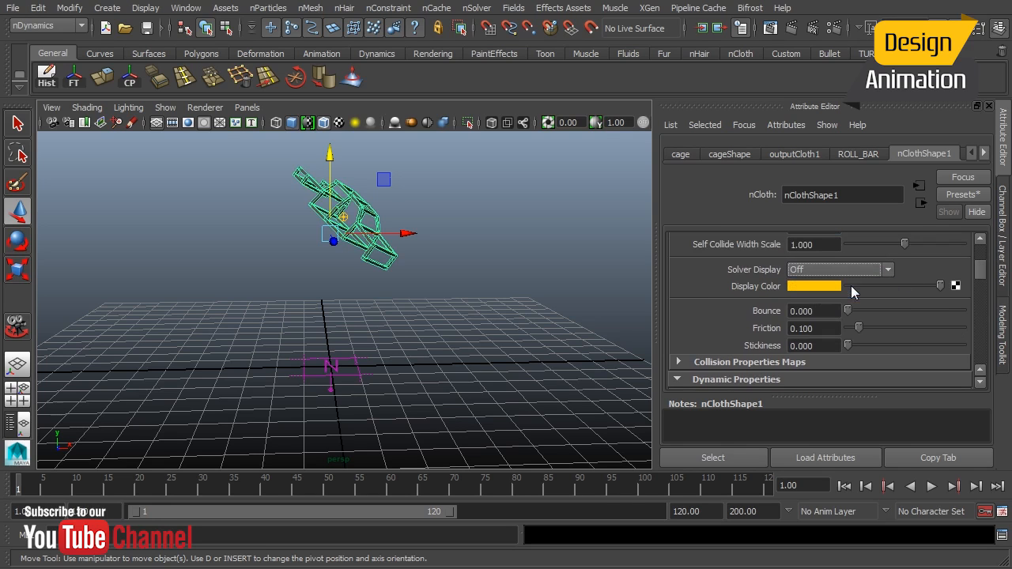
Set the nCloth Rigidity to 2 under Dynamic Properties.
{"action": "left_click_drag", "start_coordinate": [982, 275], "coordinate": [980, 277]}
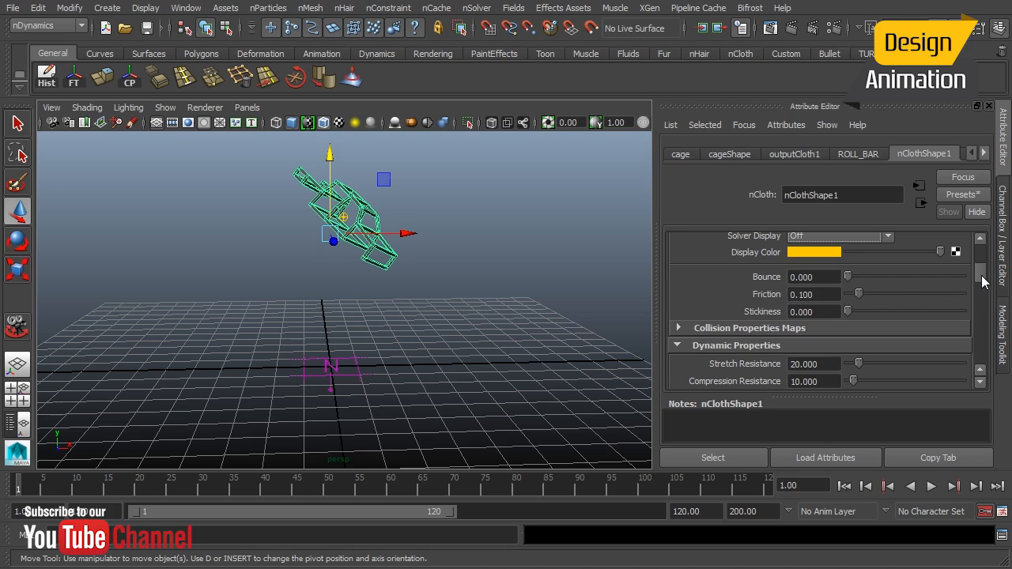
{"action": "left_click_drag", "start_coordinate": [984, 283], "coordinate": [984, 291]}
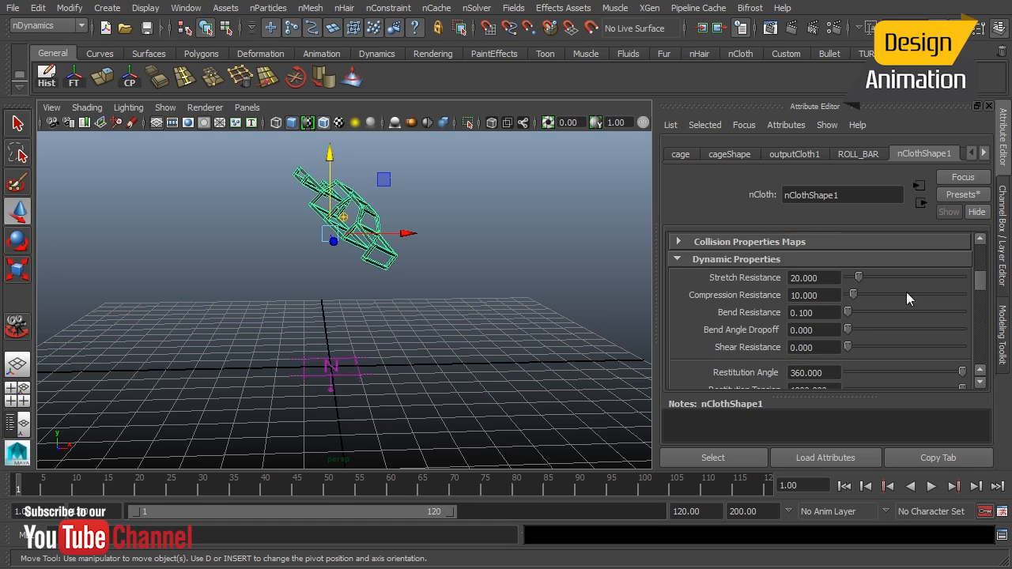
{"action": "left_click_drag", "start_coordinate": [981, 289], "coordinate": [980, 303]}
{"action": "left_click", "coordinate": [793, 286]}
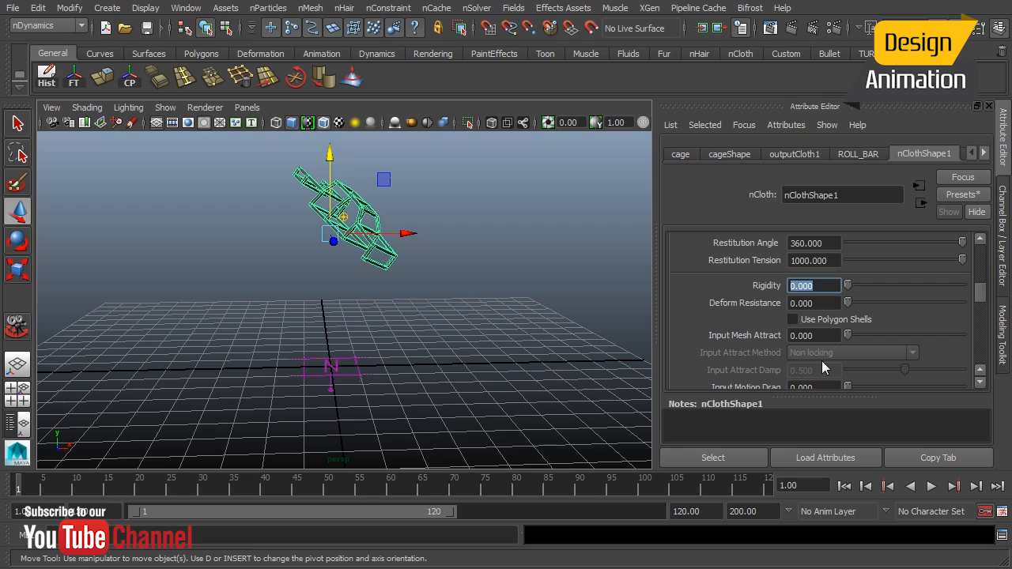
{"action": "type", "text": "2"}
{"action": "key", "text": "Return"}
Set the nCloth Mass to 75.
{"action": "left_click_drag", "start_coordinate": [983, 292], "coordinate": [987, 310]}
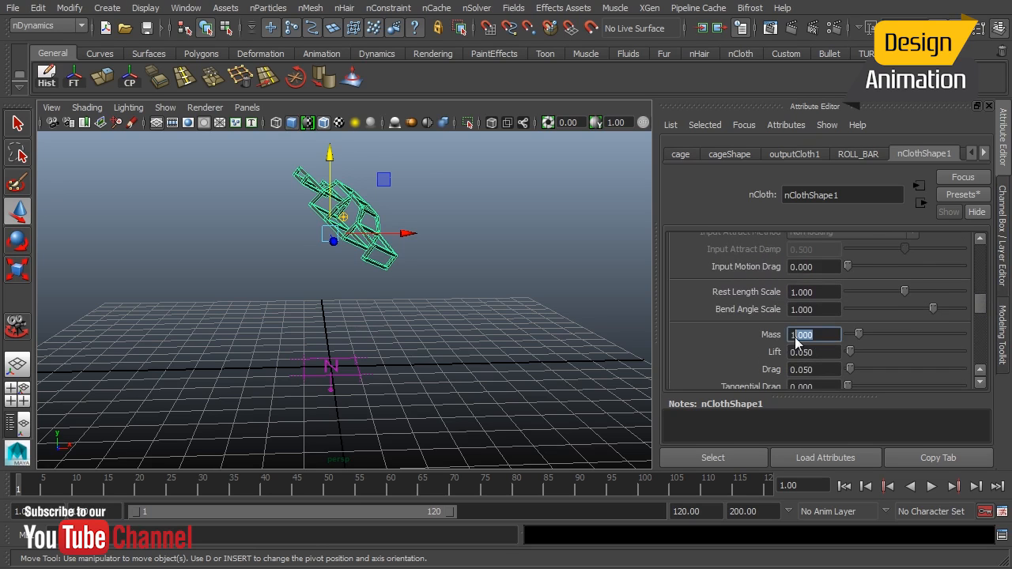
{"action": "type", "text": "75"}
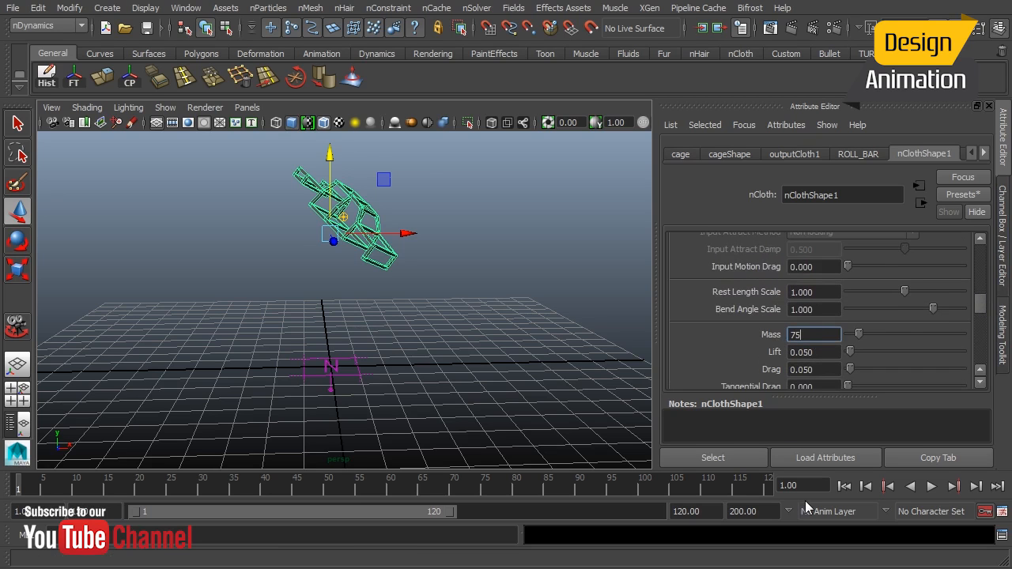
{"action": "key", "text": "Return"}
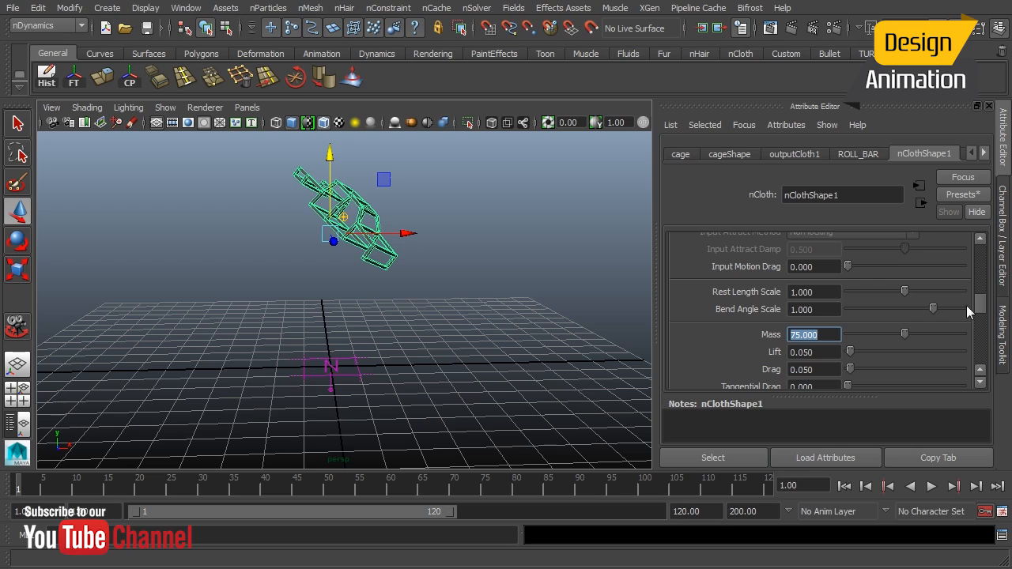
Play the simulation to test the cage with the new settings.
{"action": "left_click_drag", "start_coordinate": [988, 308], "coordinate": [985, 298]}
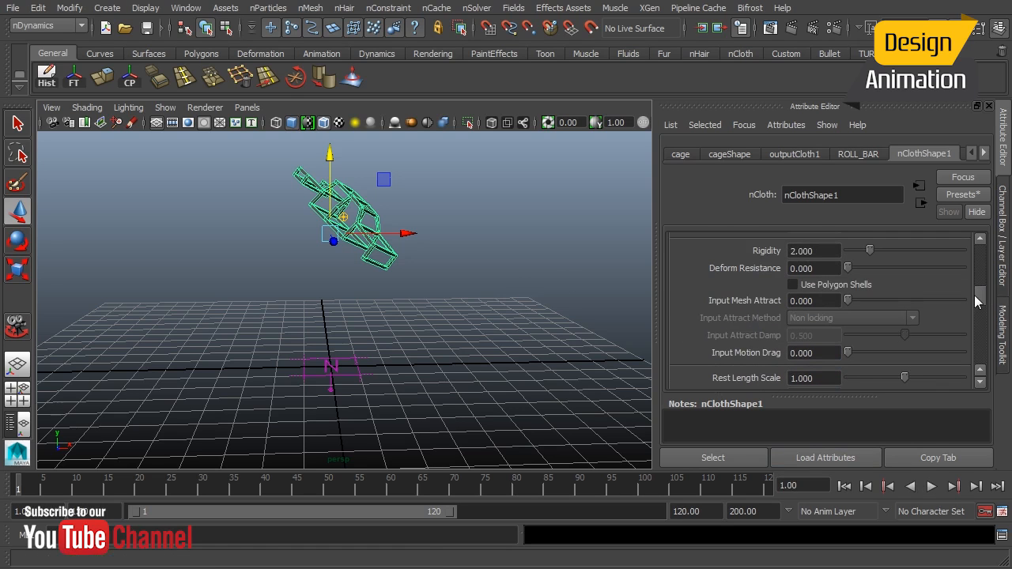
{"action": "left_click_drag", "start_coordinate": [981, 300], "coordinate": [979, 291]}
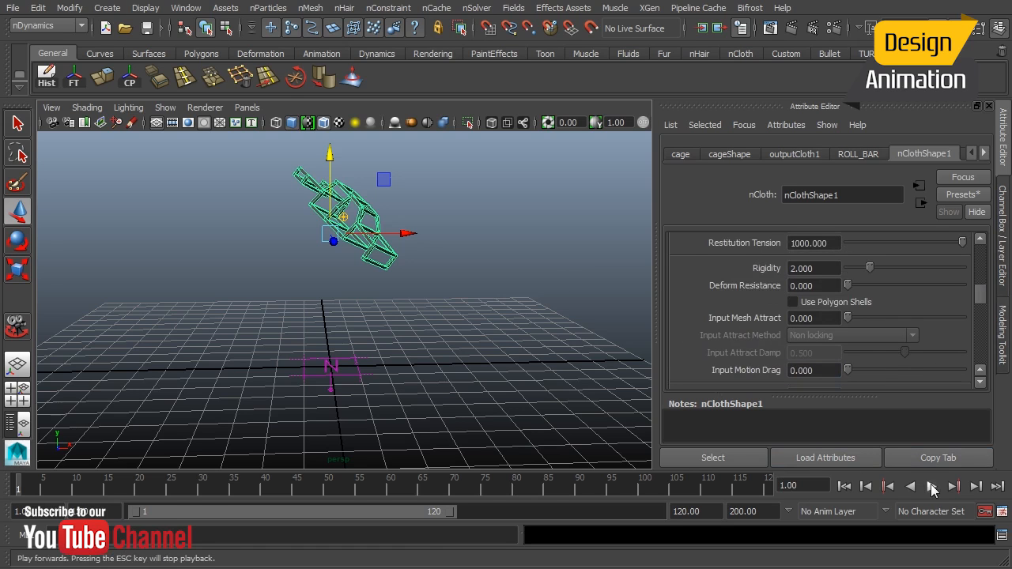
{"action": "left_click", "coordinate": [932, 486]}
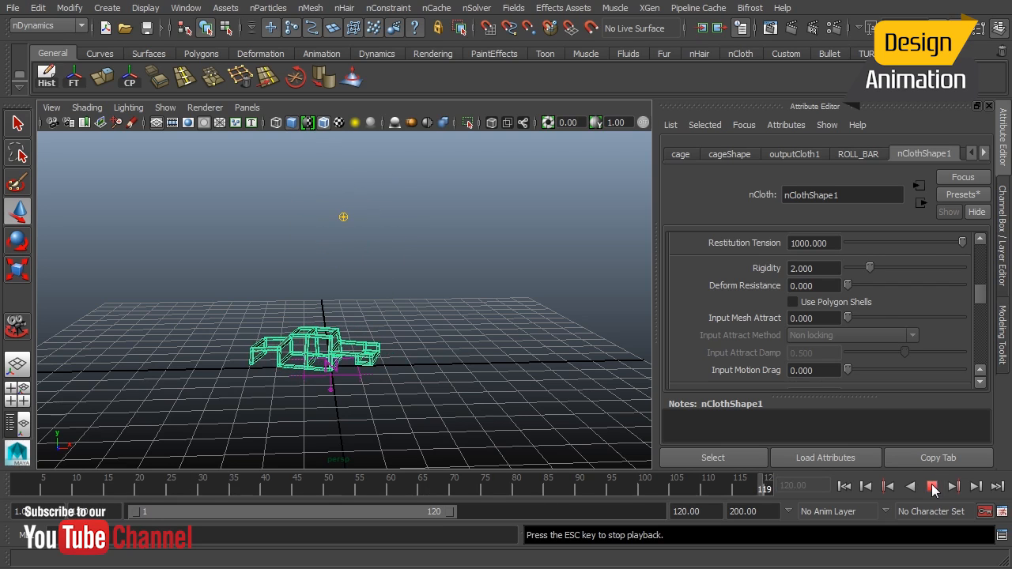
Stop and rewind the playback, then set the nCloth Bend Resistance to 20.
{"action": "left_click", "coordinate": [934, 487]}
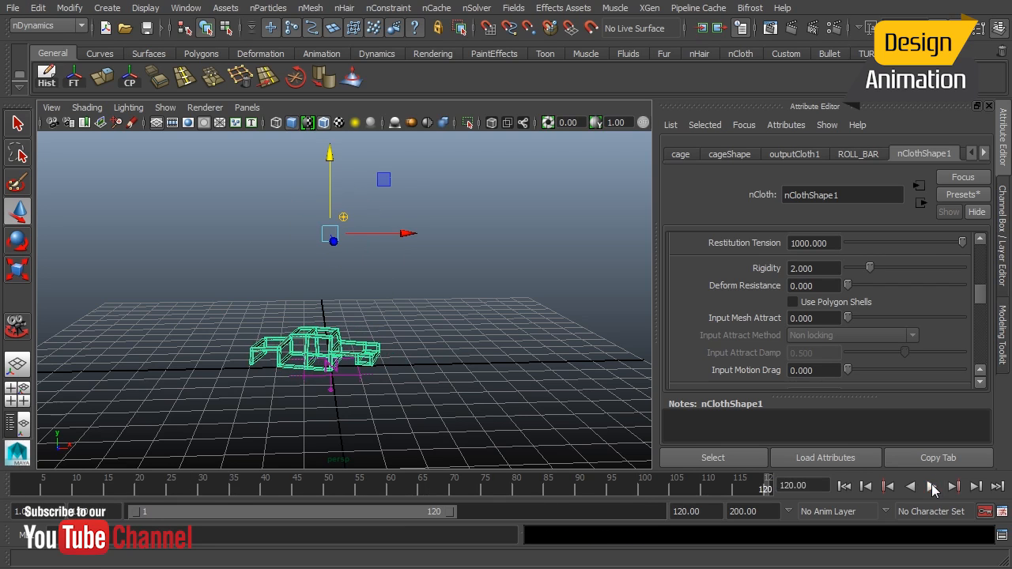
{"action": "left_click", "coordinate": [845, 487]}
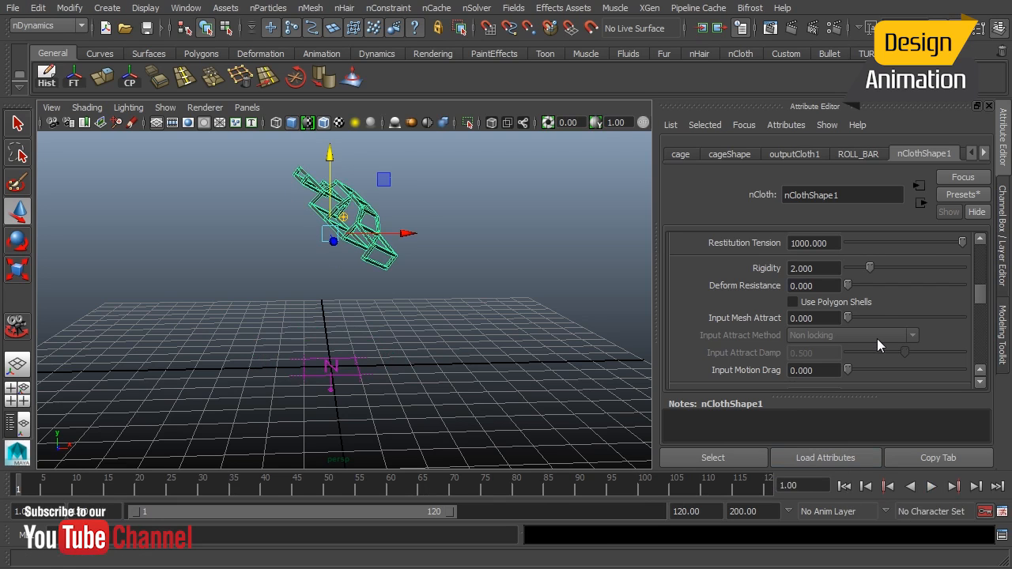
{"action": "left_click_drag", "start_coordinate": [976, 309], "coordinate": [979, 291]}
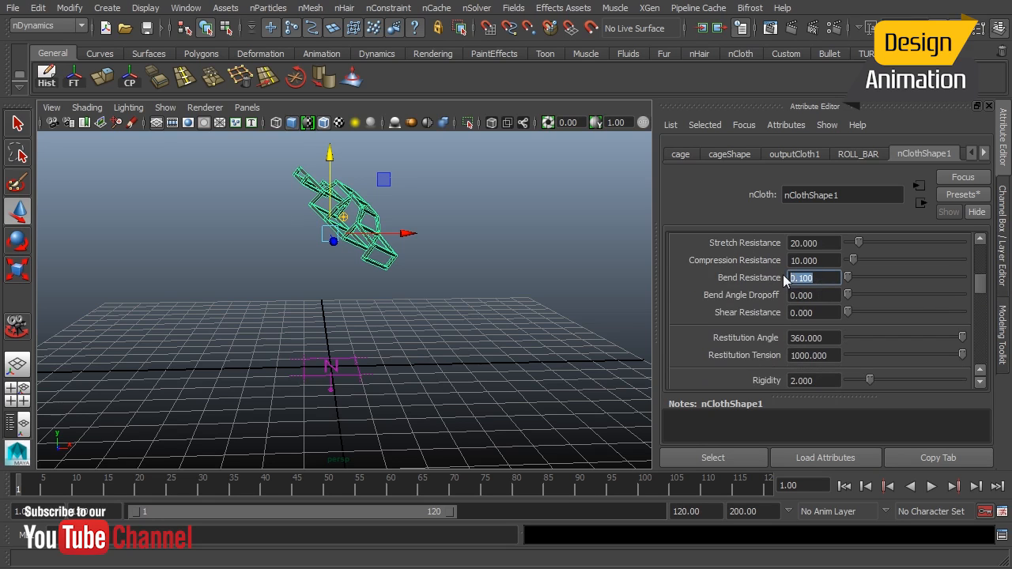
{"action": "type", "text": "20"}
{"action": "key", "text": "Return"}
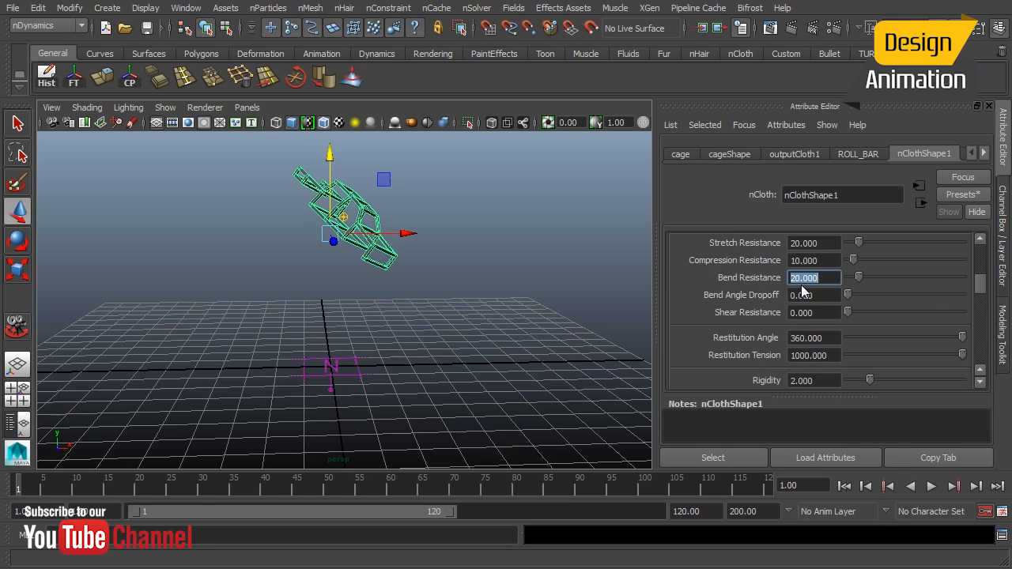
Replay the simulation from the start and set the nCloth Restitution Angle to 6.
{"action": "left_click", "coordinate": [932, 487]}
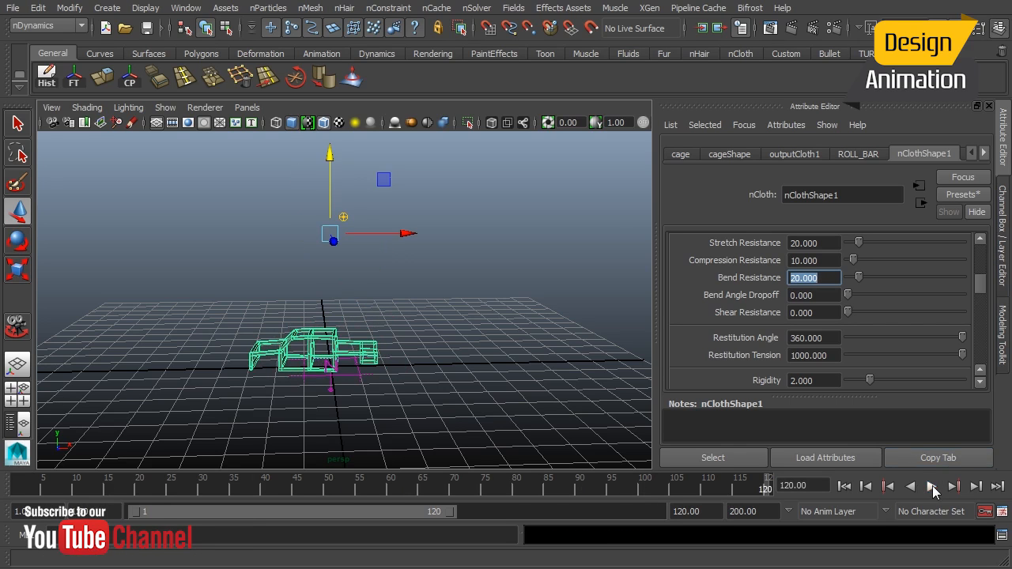
{"action": "left_click", "coordinate": [844, 486]}
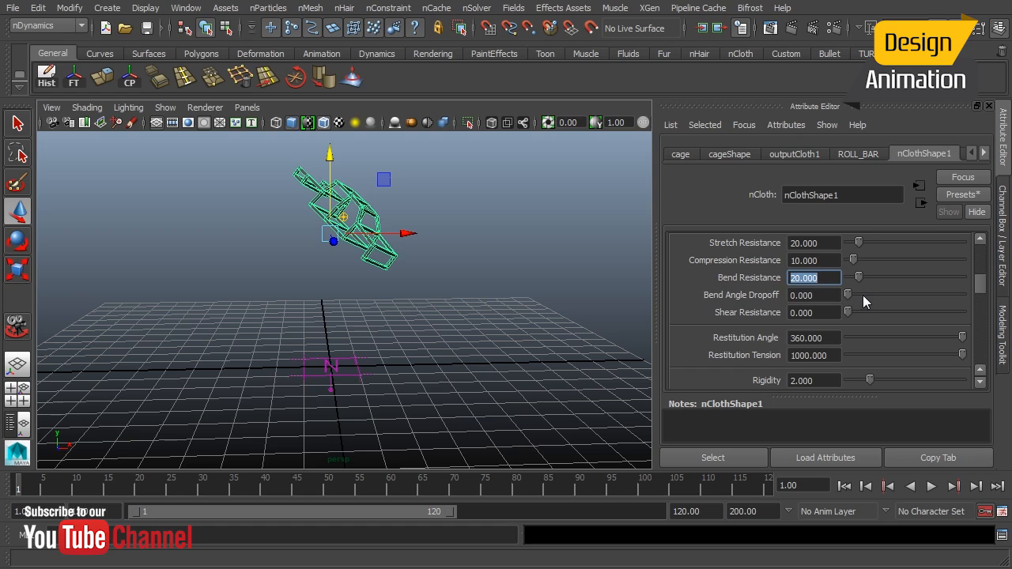
{"action": "left_click", "coordinate": [790, 383]}
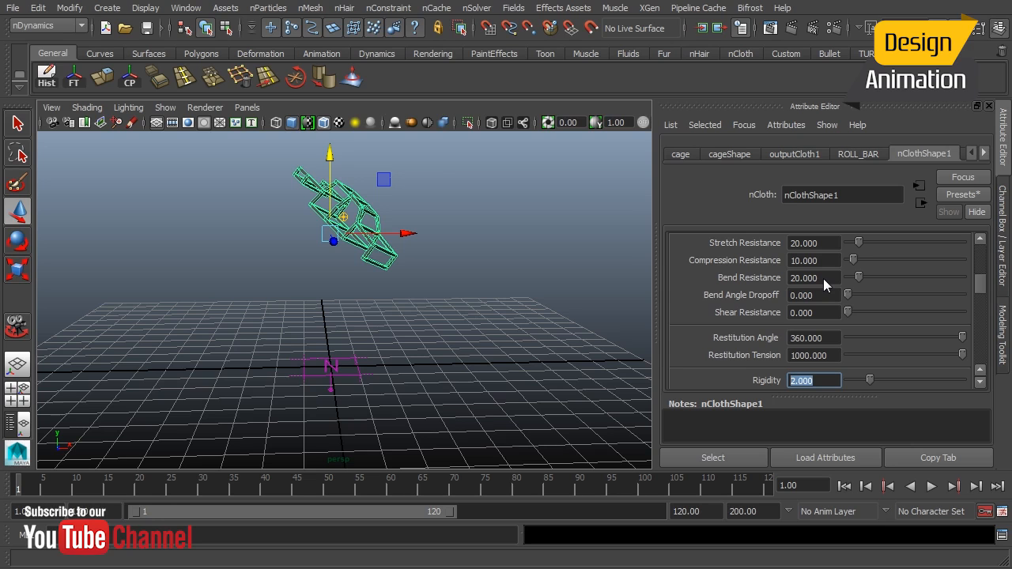
{"action": "left_click", "coordinate": [822, 341]}
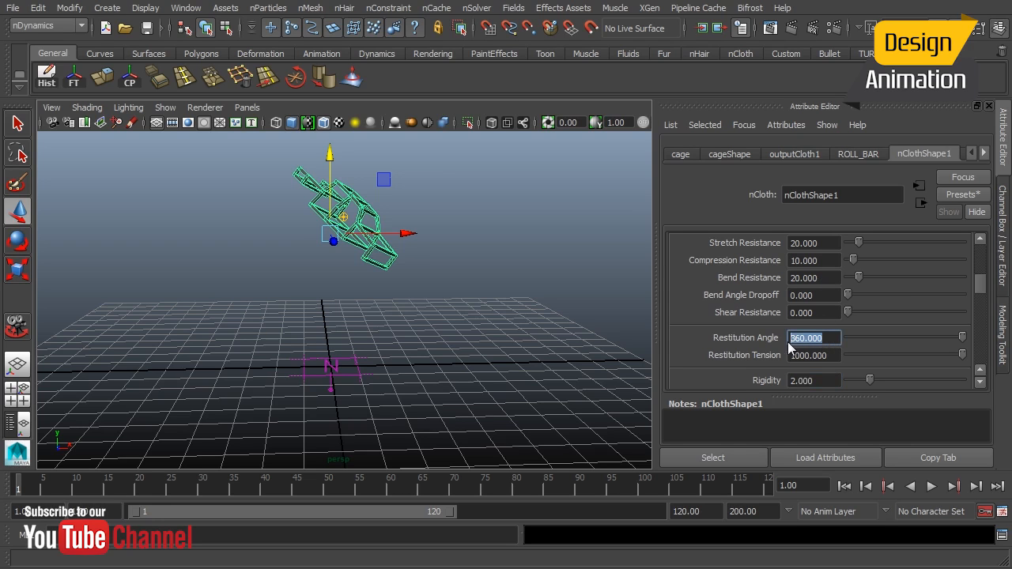
{"action": "type", "text": "6"}
{"action": "key", "text": "Return"}
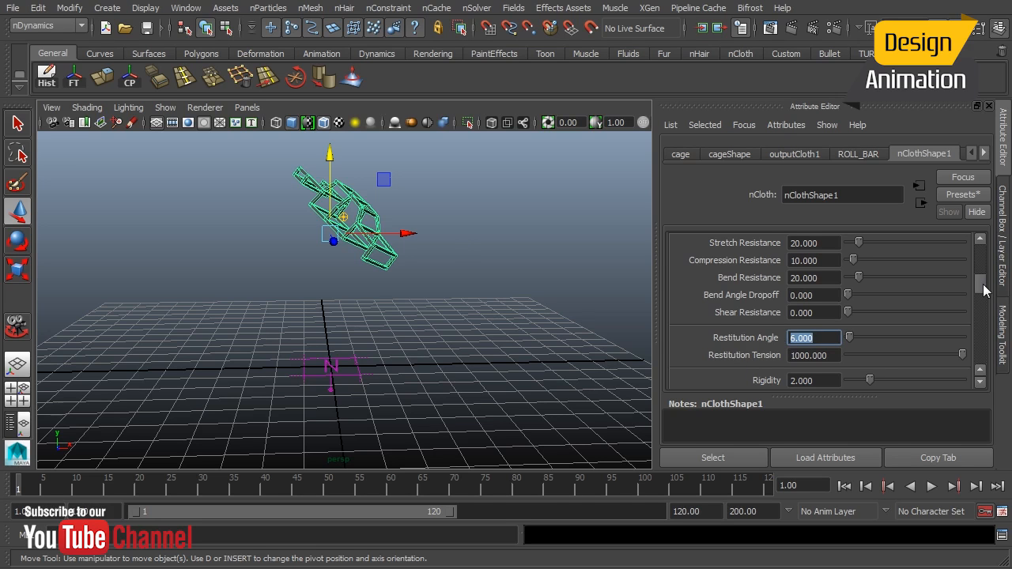
Play the simulation and orbit around the cage to inspect how it lands and deforms.
{"action": "scroll", "coordinate": [984, 291], "scroll_direction": "down", "scroll_amount": 2}
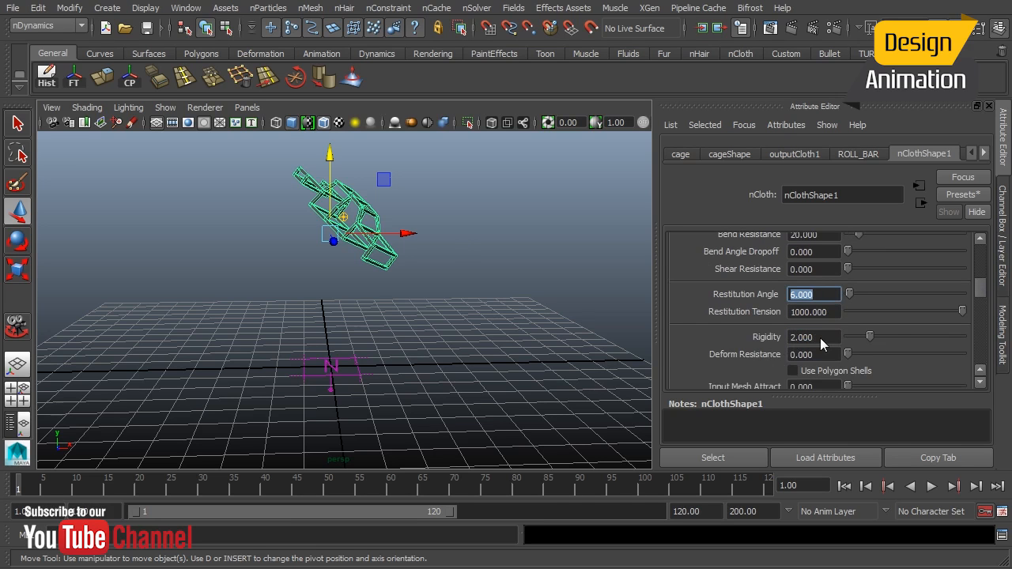
{"action": "left_click", "coordinate": [817, 338]}
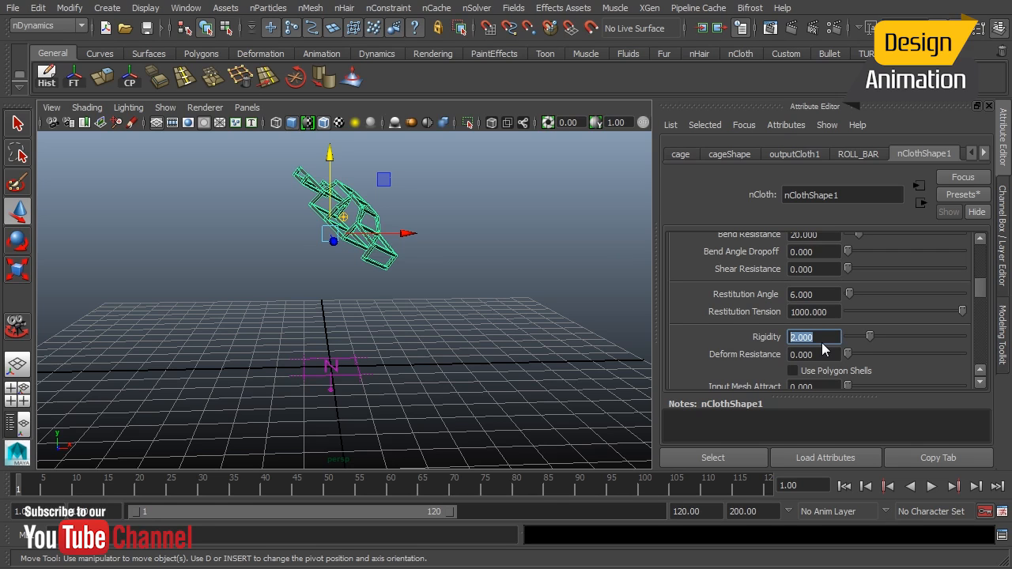
{"action": "left_click", "coordinate": [933, 488]}
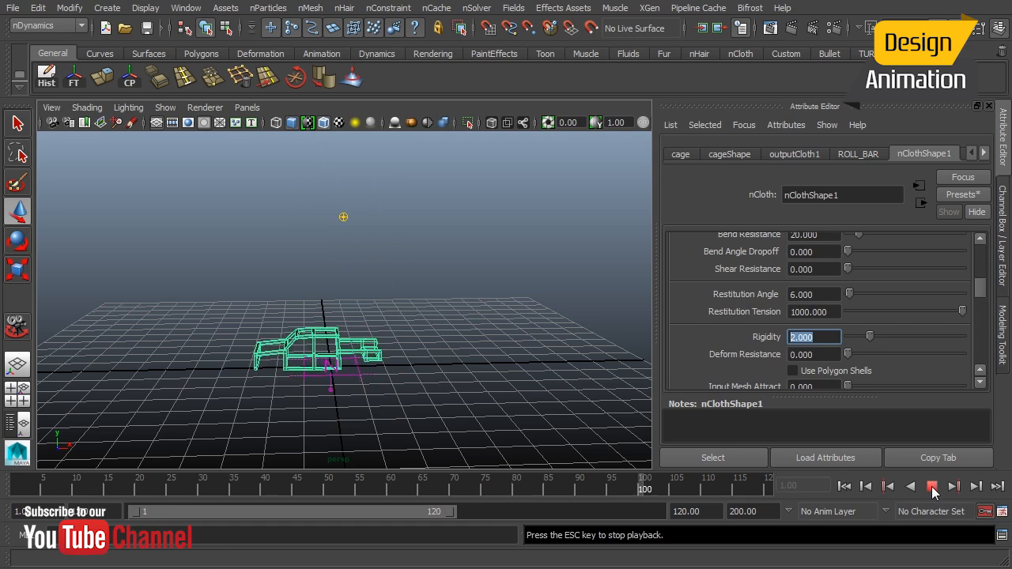
{"action": "right_click_drag", "start_coordinate": [399, 375], "coordinate": [463, 356], "text": "alt"}
{"action": "middle_click_drag", "start_coordinate": [459, 356], "coordinate": [454, 197], "text": "alt"}
{"action": "left_click_drag", "start_coordinate": [262, 267], "coordinate": [473, 267], "text": "alt"}
{"action": "right_click_drag", "start_coordinate": [366, 287], "coordinate": [458, 219], "text": "alt"}
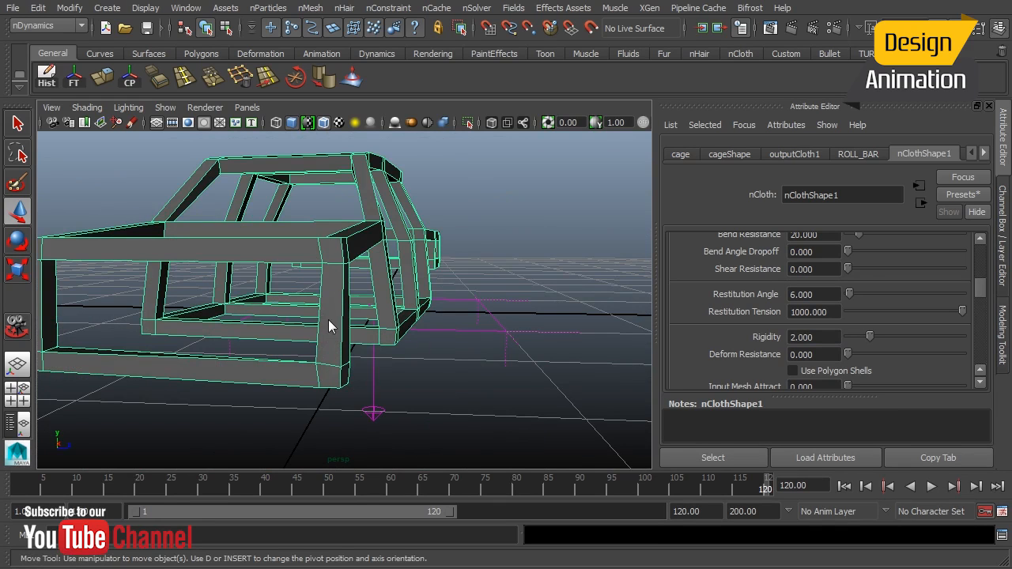
{"action": "left_click_drag", "start_coordinate": [356, 291], "coordinate": [328, 341], "text": "alt"}
{"action": "left_click", "coordinate": [845, 486]}
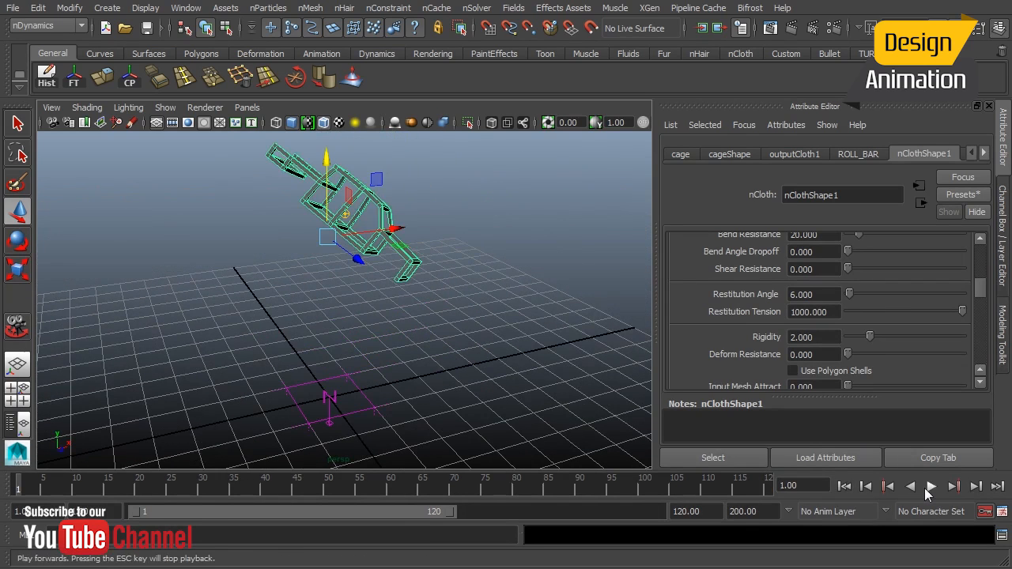
{"action": "left_click", "coordinate": [931, 486]}
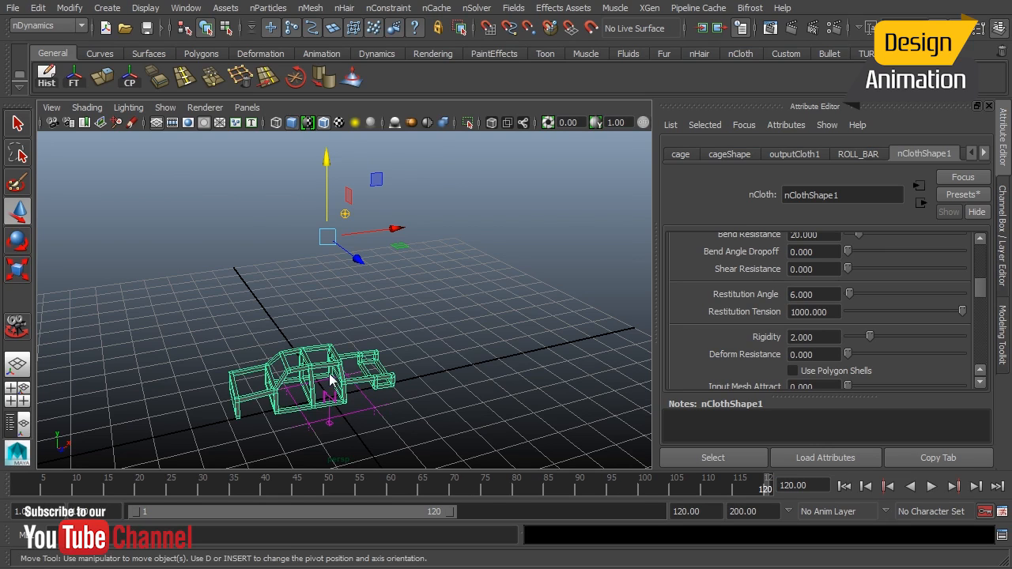
{"action": "left_click", "coordinate": [843, 485]}
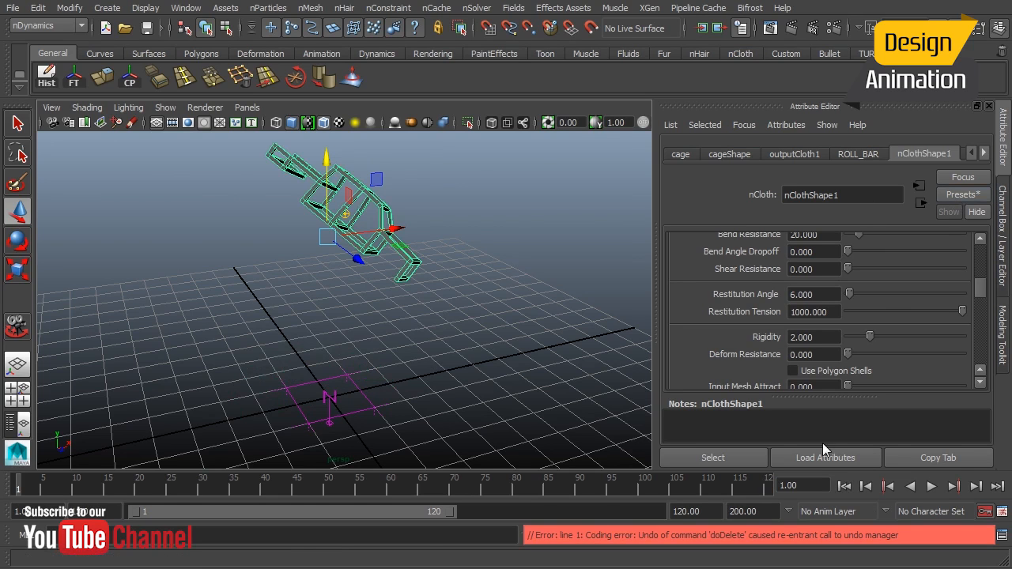
Save the current nCloth attributes as a preset named rollBar2.
{"action": "left_click", "coordinate": [945, 197]}
{"action": "left_click", "coordinate": [962, 205]}
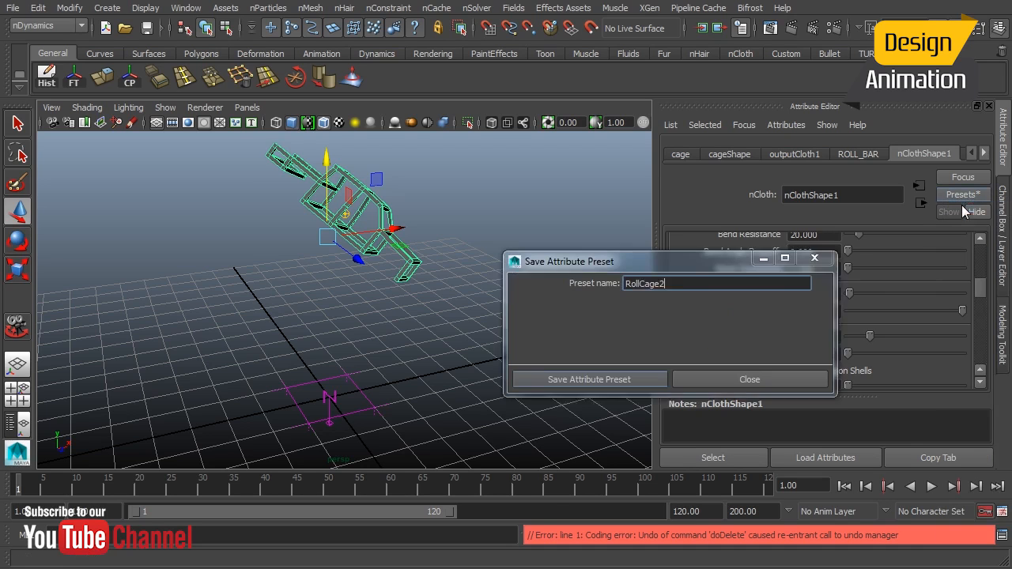
{"action": "double_click", "coordinate": [688, 283]}
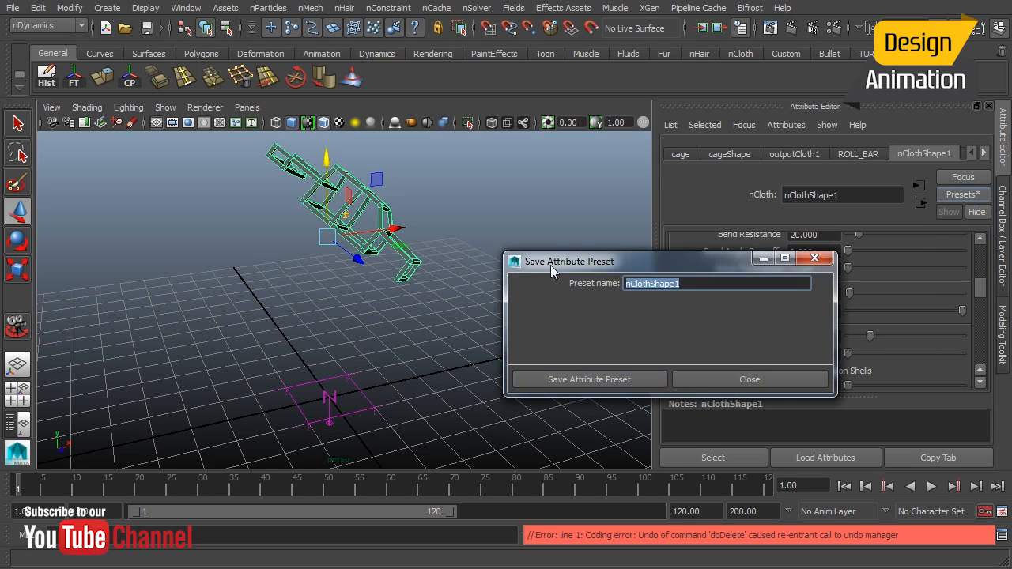
{"action": "type", "text": "rollBar2"}
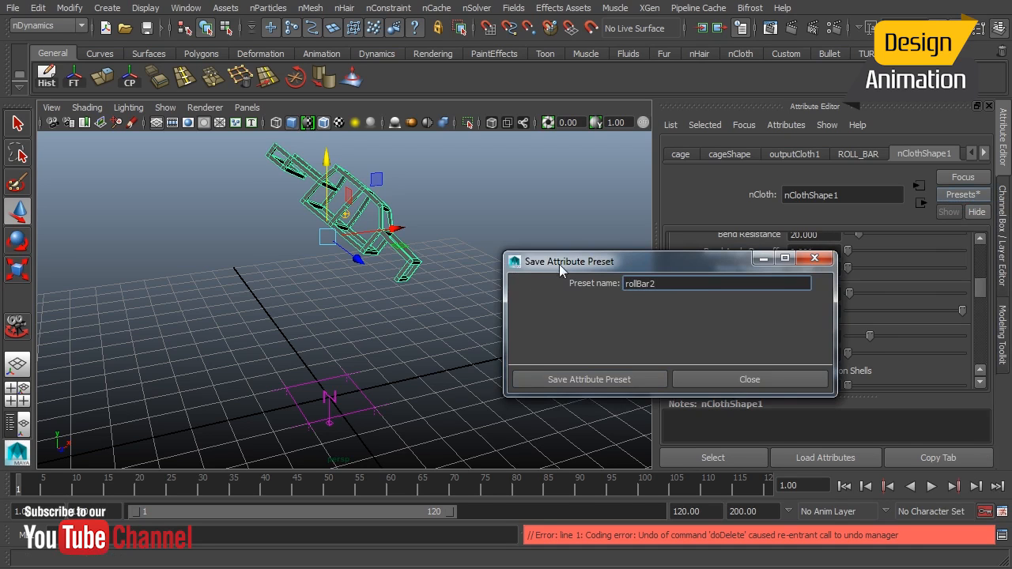
{"action": "left_click", "coordinate": [614, 376]}
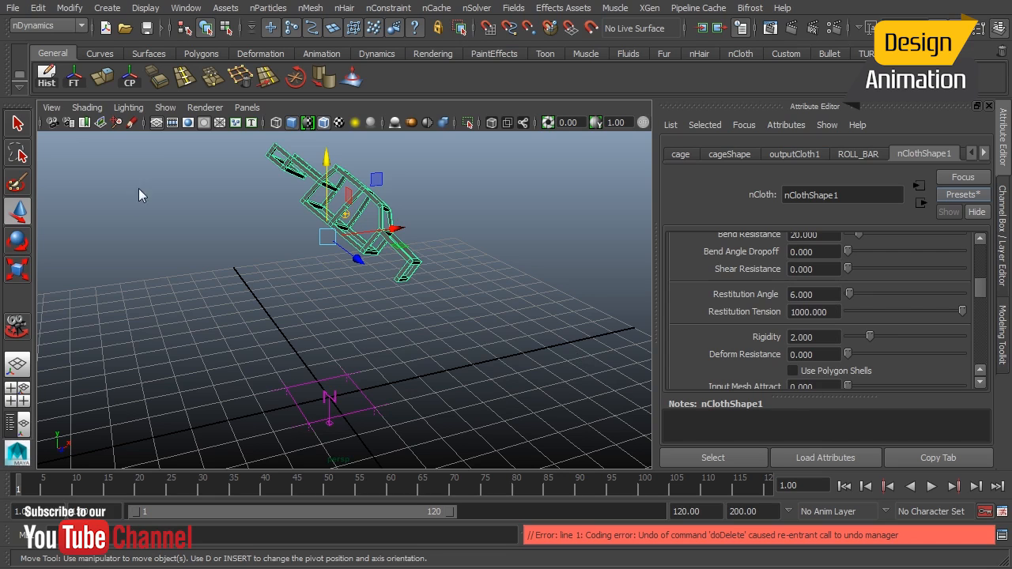
Try to open the roll bar highway scene and dismiss the error dialog.
{"action": "left_click", "coordinate": [13, 9]}
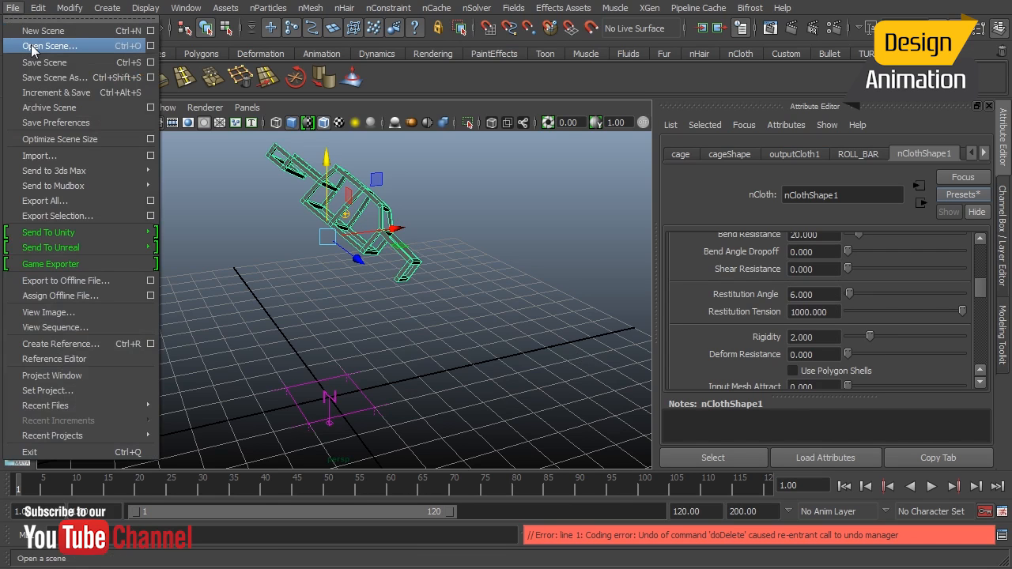
{"action": "left_click", "coordinate": [146, 8]}
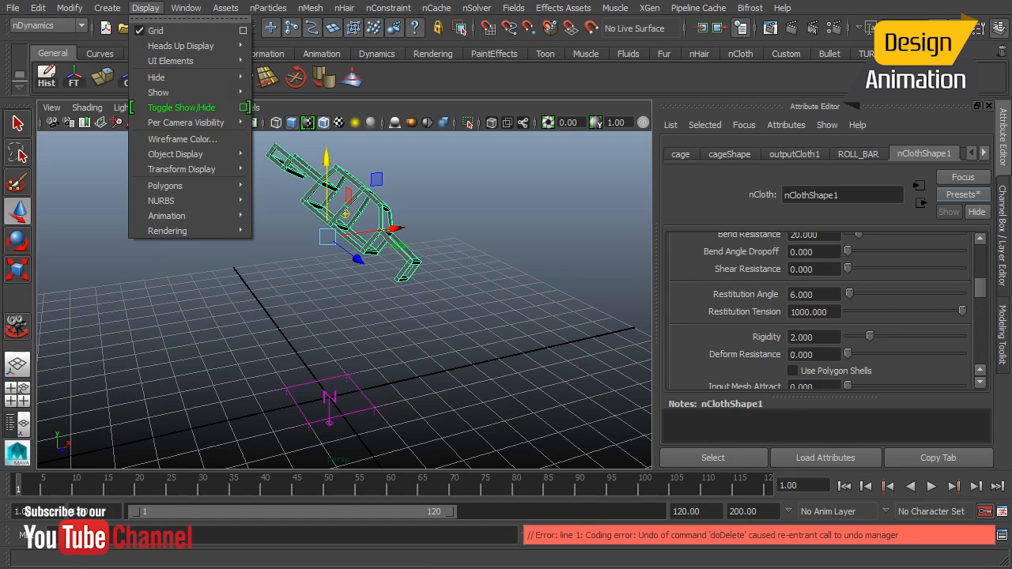
{"action": "mouse_move", "coordinate": [13, 10]}
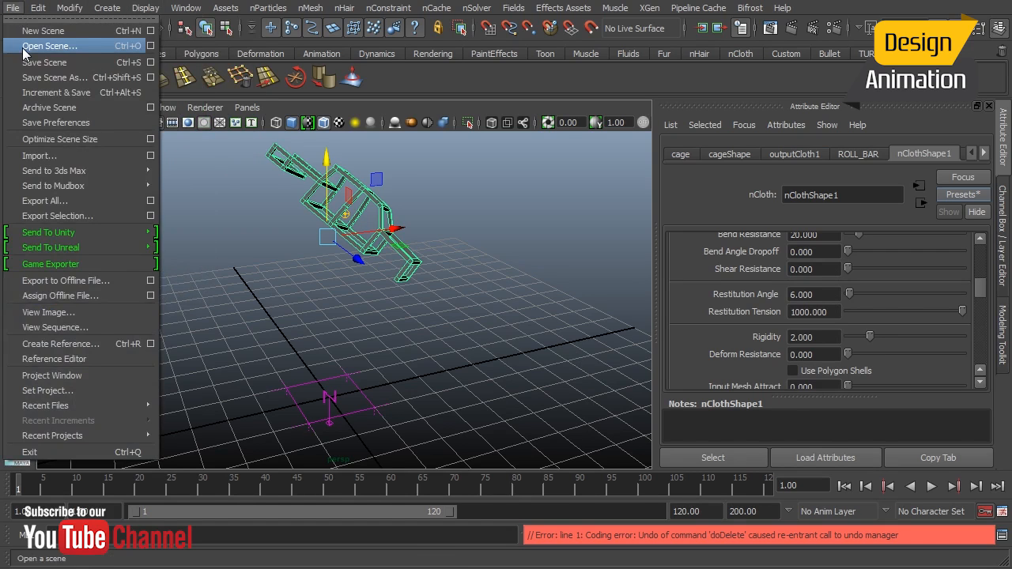
{"action": "left_click", "coordinate": [47, 45]}
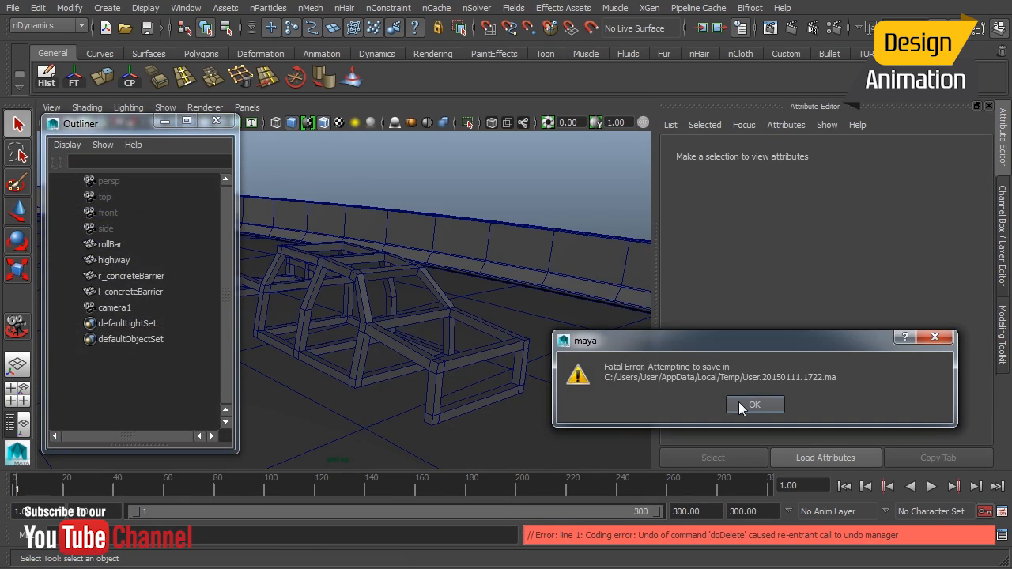
{"action": "left_click", "coordinate": [753, 405]}
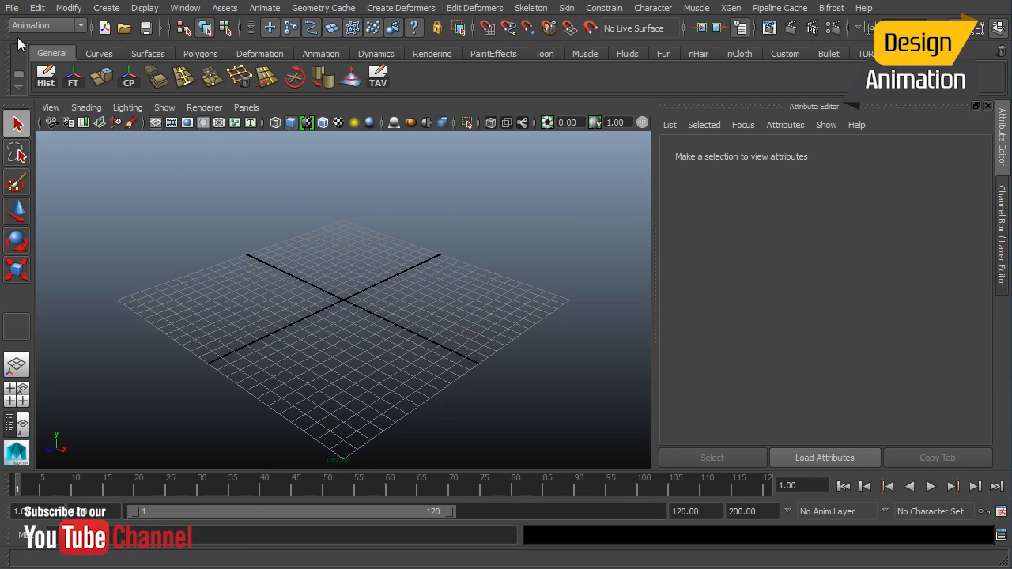
Start a new scene, open the roll bar highway scene and close the Outliner.
{"action": "left_click", "coordinate": [12, 8]}
{"action": "left_click", "coordinate": [37, 31]}
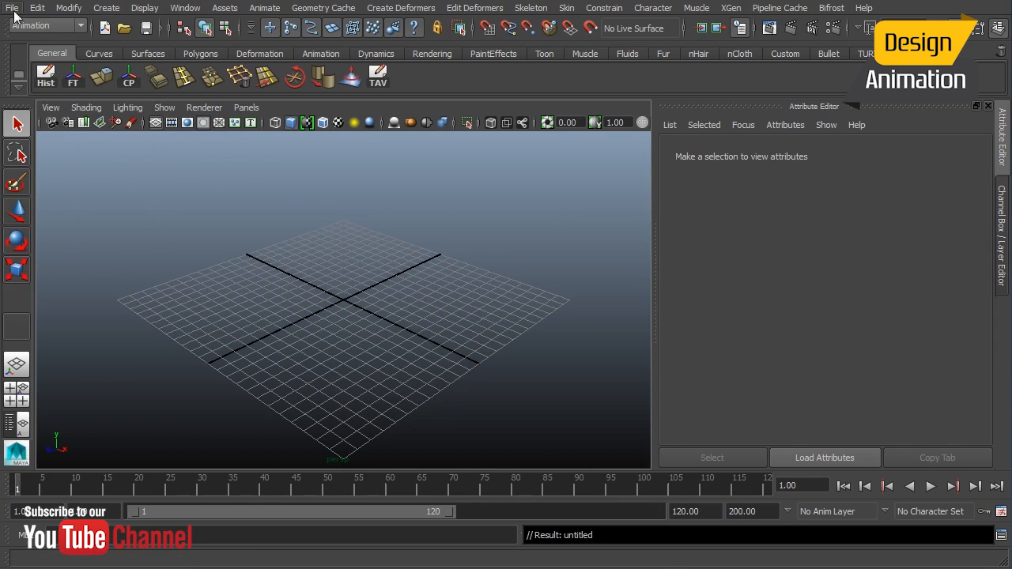
{"action": "left_click", "coordinate": [12, 7]}
{"action": "left_click", "coordinate": [31, 44]}
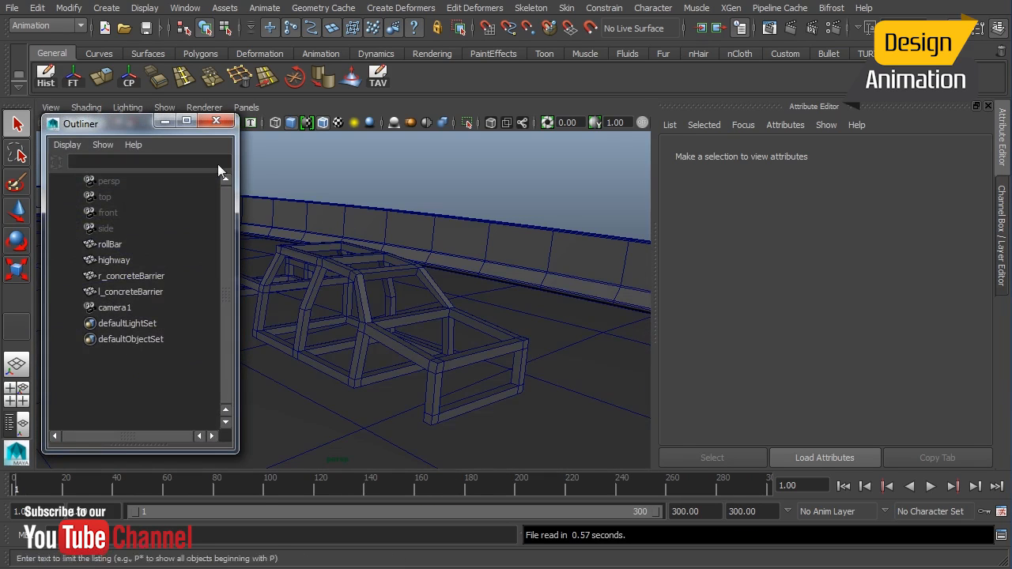
{"action": "left_click", "coordinate": [216, 121]}
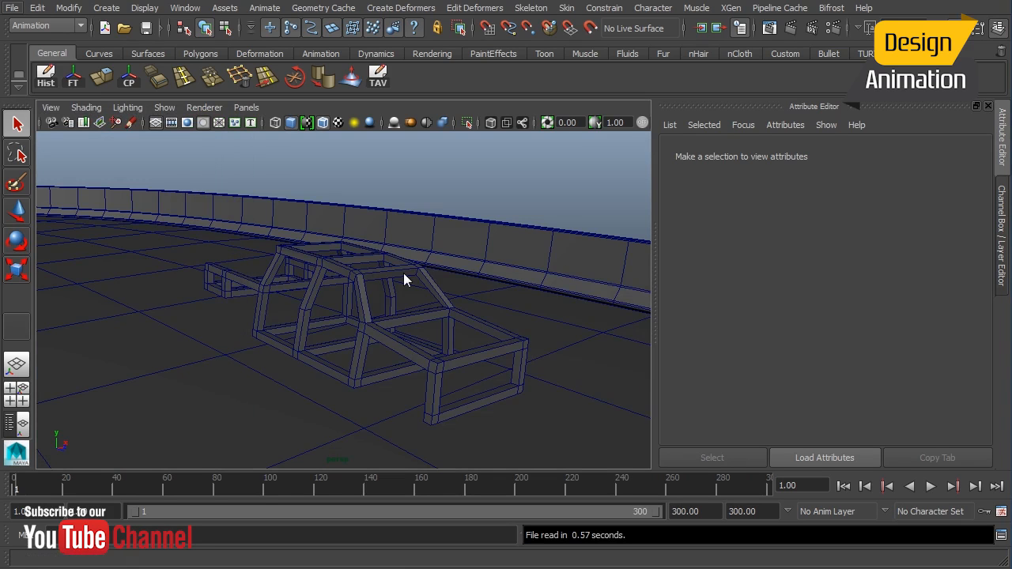
Select the roll bar, switch to the nDynamics menu set and create an nCloth from it.
{"action": "right_click_drag", "start_coordinate": [440, 273], "coordinate": [260, 296], "text": "alt"}
{"action": "left_click_drag", "start_coordinate": [261, 296], "coordinate": [437, 320], "text": "alt"}
{"action": "middle_click_drag", "start_coordinate": [437, 320], "coordinate": [425, 284], "text": "alt"}
{"action": "right_click_drag", "start_coordinate": [426, 285], "coordinate": [189, 346], "text": "alt"}
{"action": "left_click_drag", "start_coordinate": [189, 346], "coordinate": [249, 378], "text": "alt"}
{"action": "right_click_drag", "start_coordinate": [249, 377], "coordinate": [474, 404], "text": "alt"}
{"action": "left_click_drag", "start_coordinate": [475, 405], "coordinate": [419, 293], "text": "alt"}
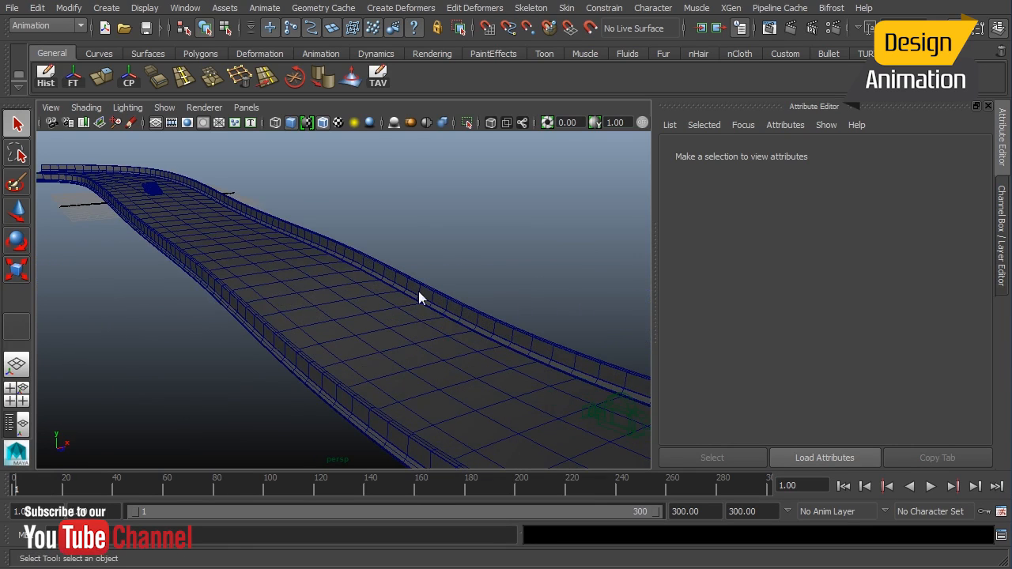
{"action": "left_click_drag", "start_coordinate": [200, 269], "coordinate": [357, 239], "text": "alt"}
{"action": "left_click", "coordinate": [244, 226]}
{"action": "key", "text": "f"}
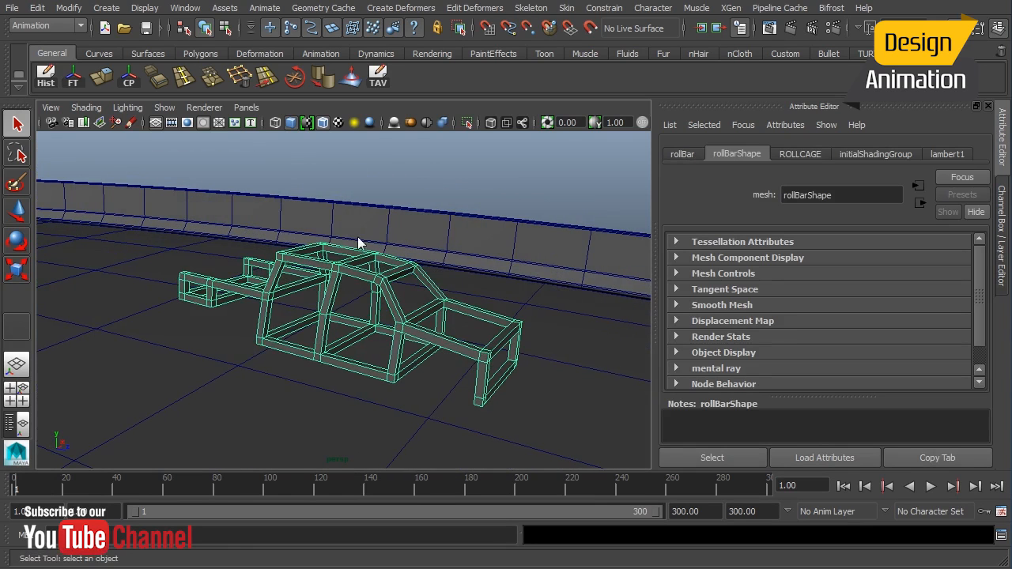
{"action": "left_click_drag", "start_coordinate": [323, 330], "coordinate": [360, 318], "text": "alt"}
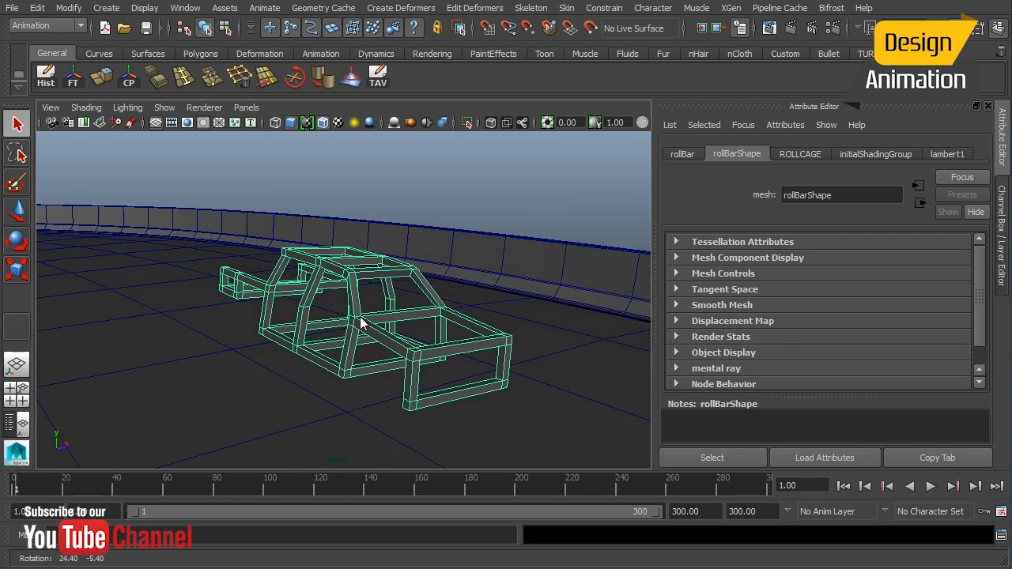
{"action": "right_click_drag", "start_coordinate": [389, 370], "coordinate": [178, 366], "text": "alt"}
{"action": "left_click_drag", "start_coordinate": [281, 401], "coordinate": [264, 400], "text": "alt"}
{"action": "right_click_drag", "start_coordinate": [263, 400], "coordinate": [329, 348], "text": "alt"}
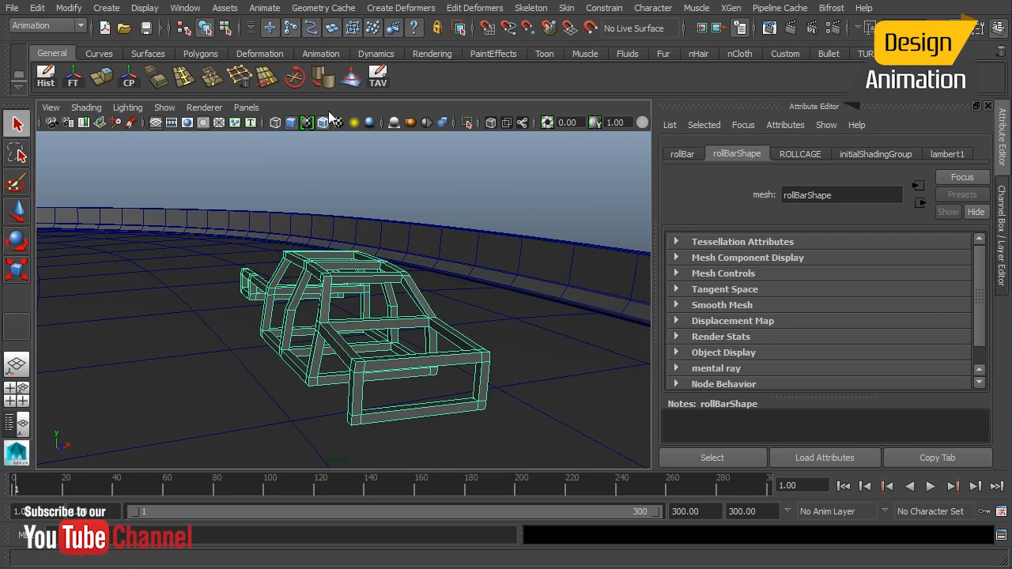
{"action": "left_click", "coordinate": [61, 26]}
{"action": "left_click", "coordinate": [48, 94]}
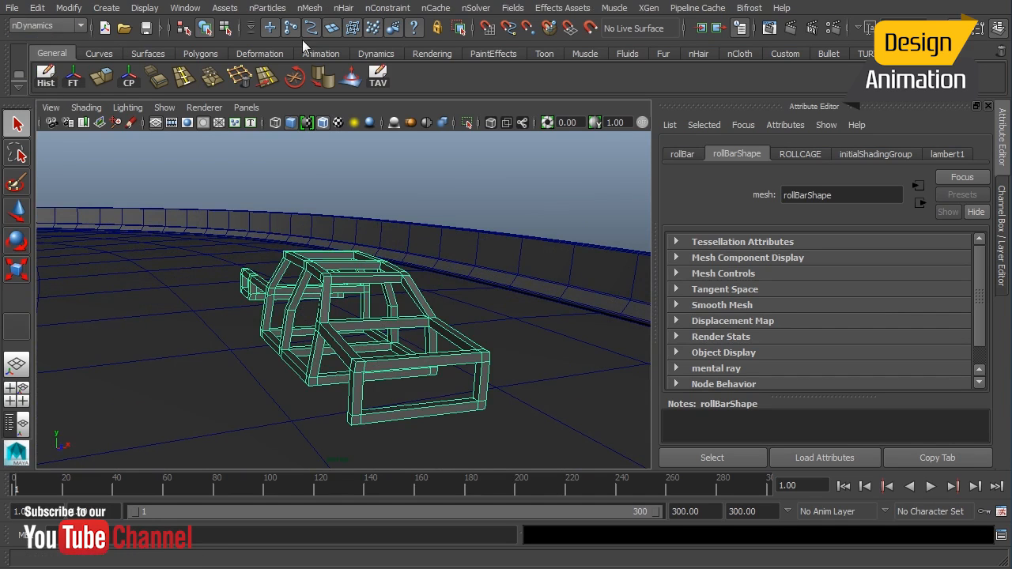
{"action": "left_click", "coordinate": [309, 8]}
{"action": "left_click", "coordinate": [338, 45]}
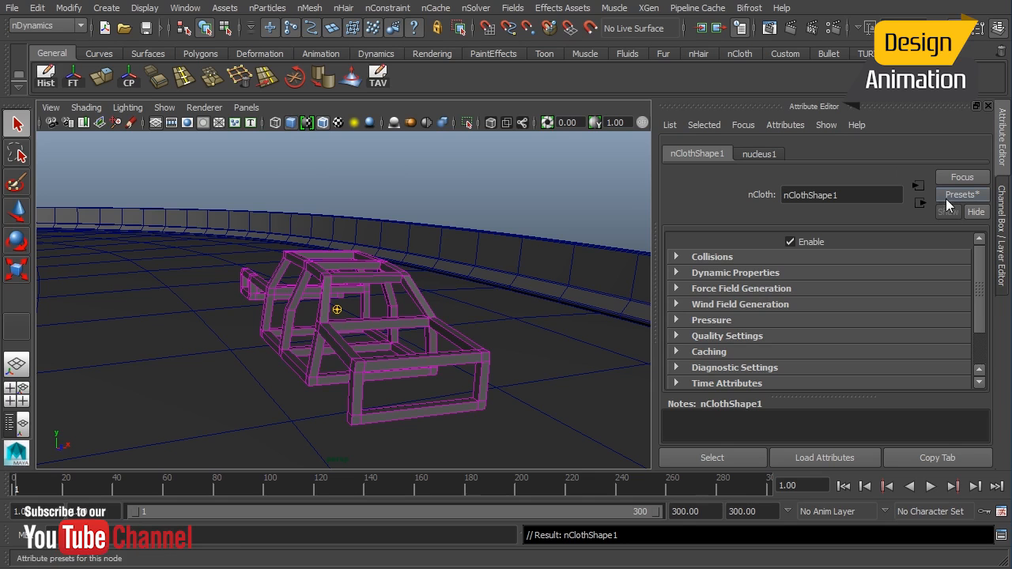
Apply the saved rollBar2 preset to the roll bar's nCloth from the presets list.
{"action": "left_click", "coordinate": [948, 198]}
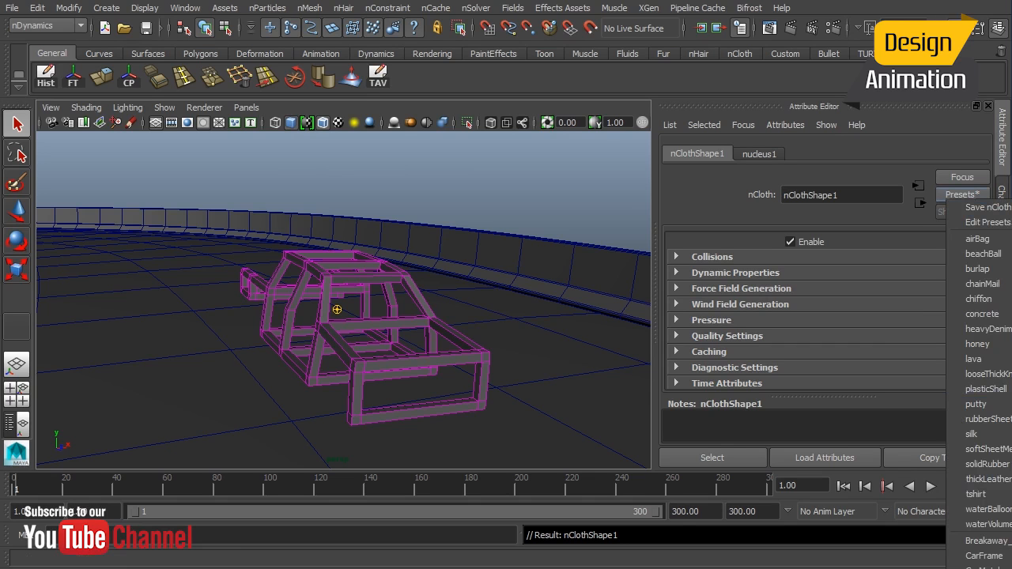
{"action": "left_click", "coordinate": [1011, 566]}
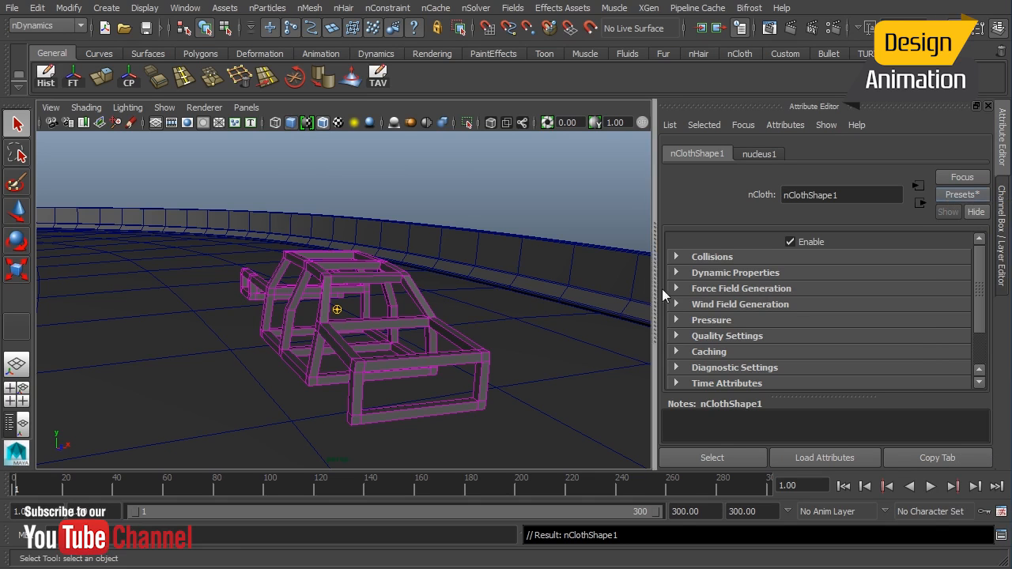
Examine the roll bar nCloth's Collisions and Dynamic Properties attributes.
{"action": "left_click", "coordinate": [718, 257]}
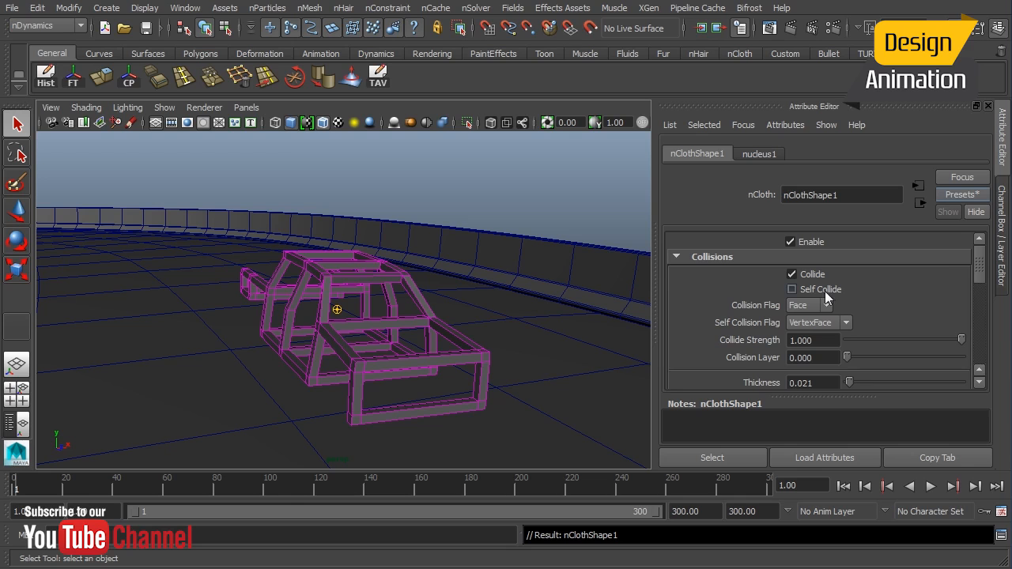
{"action": "left_click_drag", "start_coordinate": [981, 269], "coordinate": [977, 322]}
{"action": "left_click", "coordinate": [735, 305]}
{"action": "scroll", "coordinate": [823, 322], "scroll_direction": "down", "scroll_amount": 3}
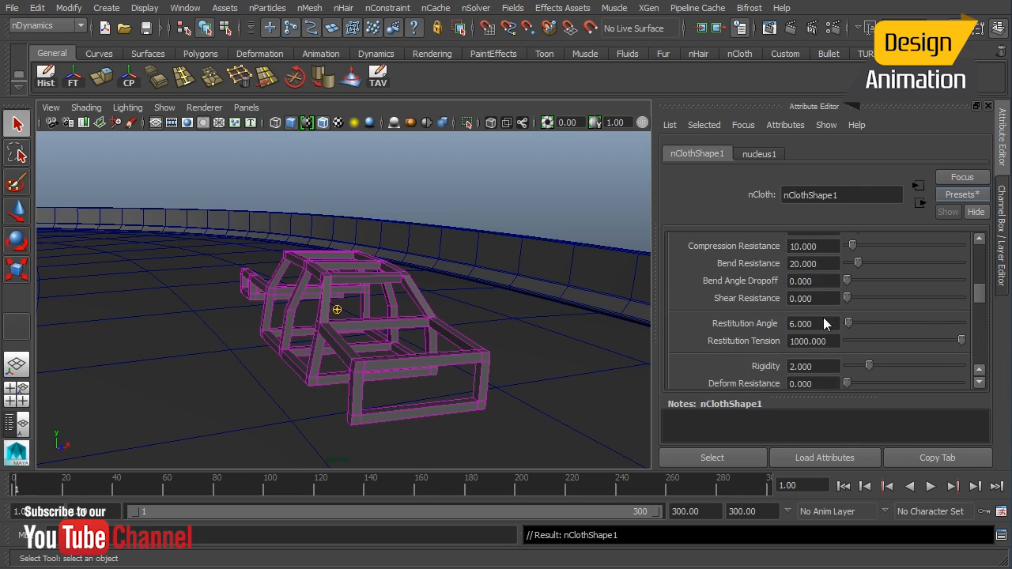
{"action": "scroll", "coordinate": [791, 283], "scroll_direction": "up", "scroll_amount": 2}
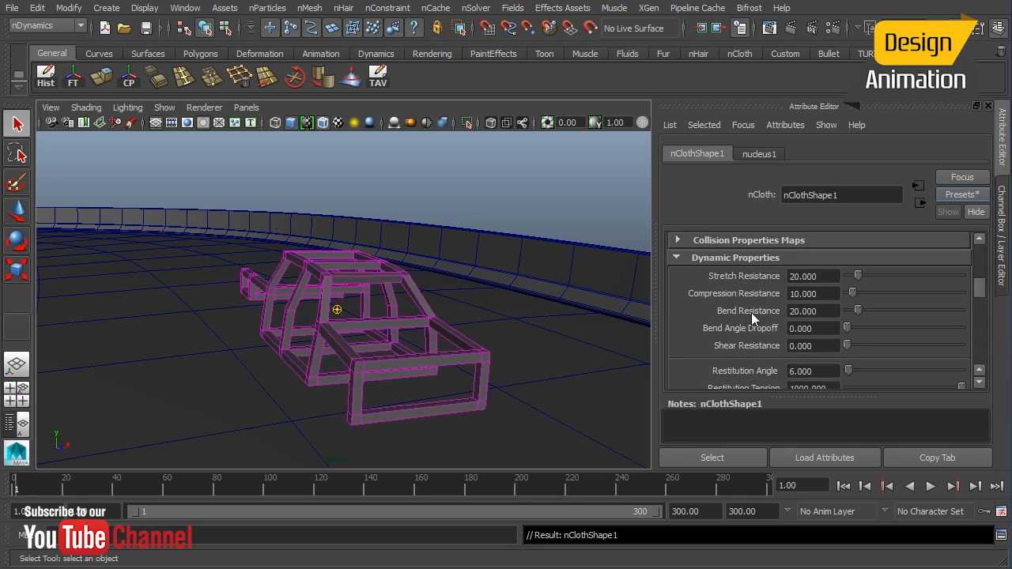
{"action": "scroll", "coordinate": [783, 319], "scroll_direction": "down", "scroll_amount": 3}
{"action": "scroll", "coordinate": [817, 323], "scroll_direction": "down", "scroll_amount": 6}
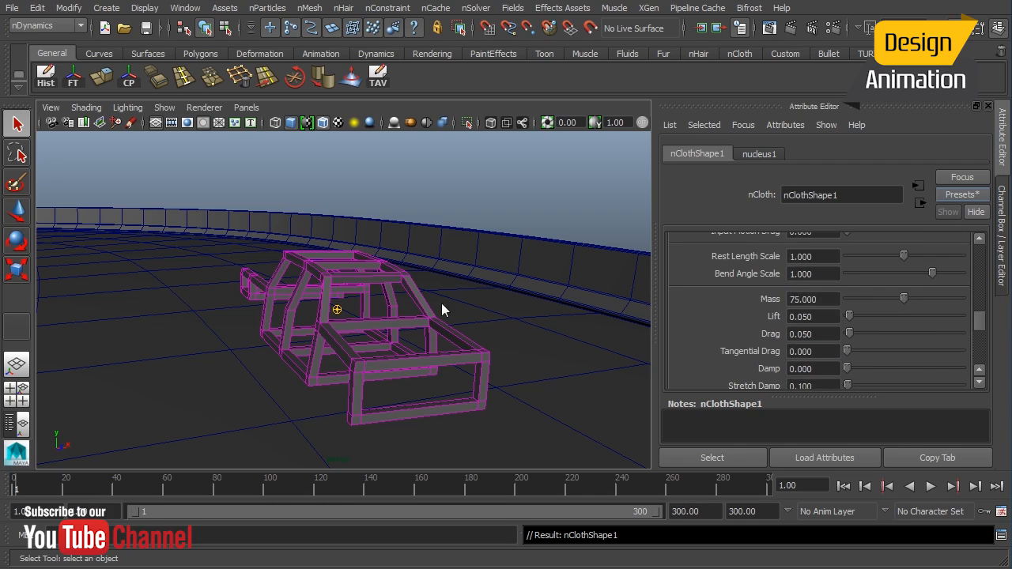
{"action": "left_click_drag", "start_coordinate": [980, 320], "coordinate": [977, 255]}
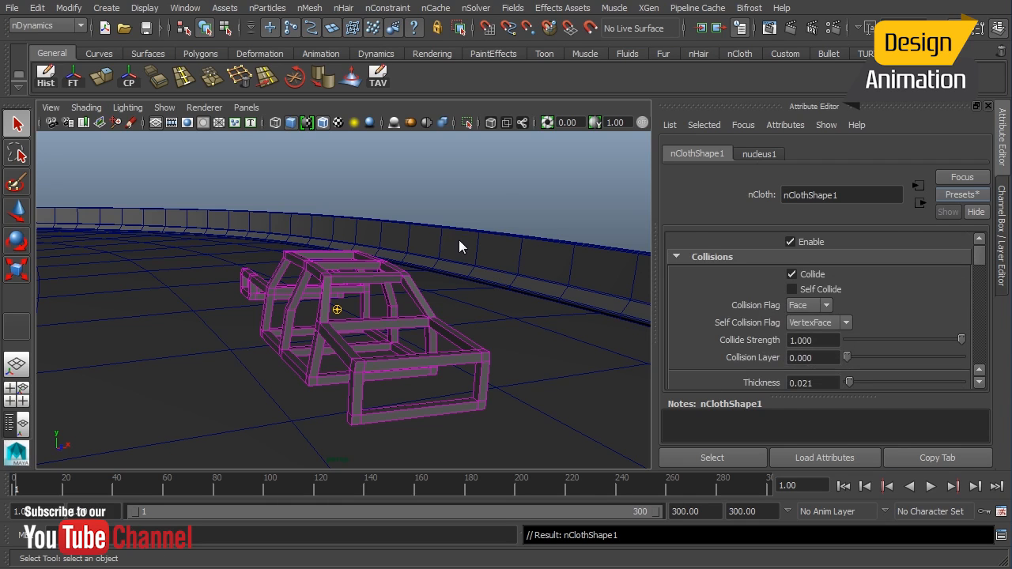
Select the highway surface and make it a passive collider.
{"action": "left_click", "coordinate": [454, 280]}
{"action": "right_click_drag", "start_coordinate": [443, 276], "coordinate": [301, 304], "text": "alt"}
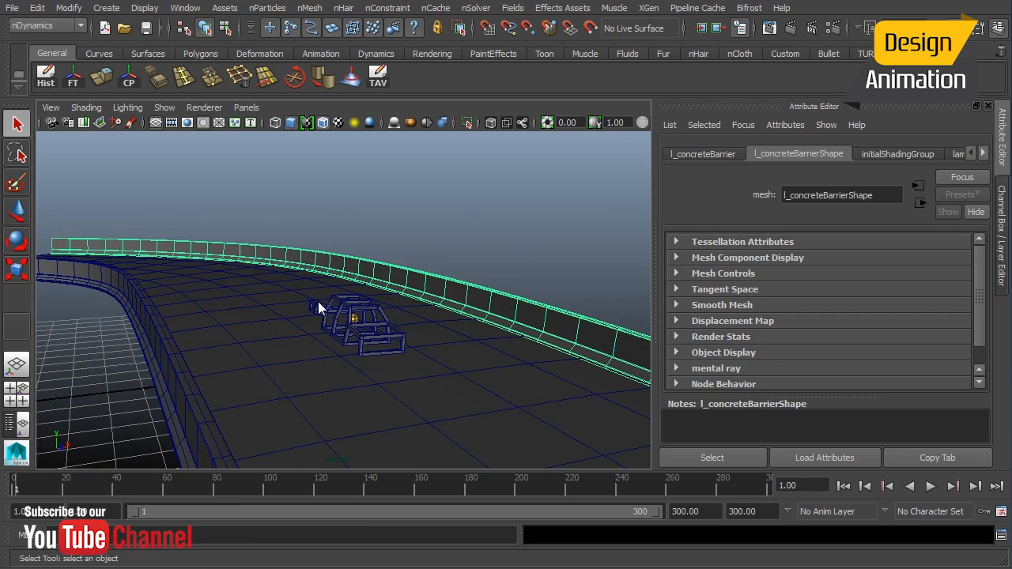
{"action": "left_click", "coordinate": [320, 371]}
{"action": "left_click_drag", "start_coordinate": [332, 320], "coordinate": [331, 324], "text": "alt"}
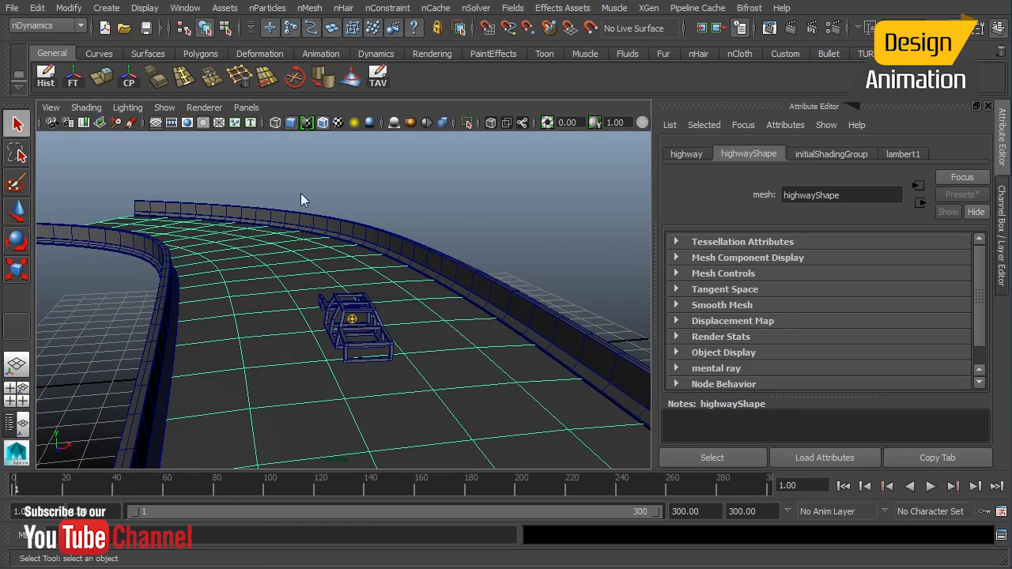
{"action": "left_click", "coordinate": [311, 9]}
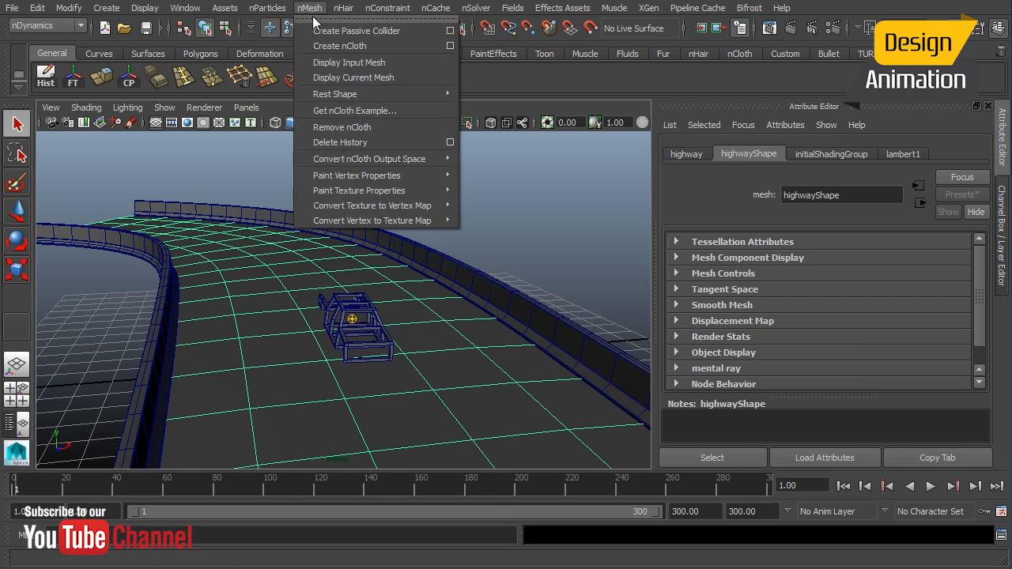
{"action": "left_click", "coordinate": [376, 32]}
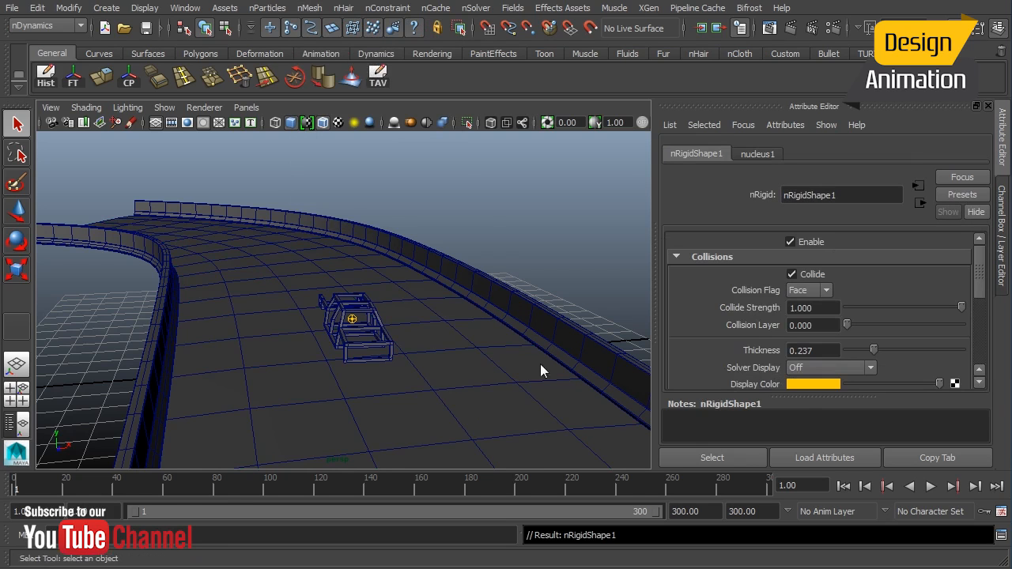
Set the highway collider's solver display to Collision Thickness.
{"action": "left_click_drag", "start_coordinate": [405, 344], "coordinate": [475, 360], "text": "alt"}
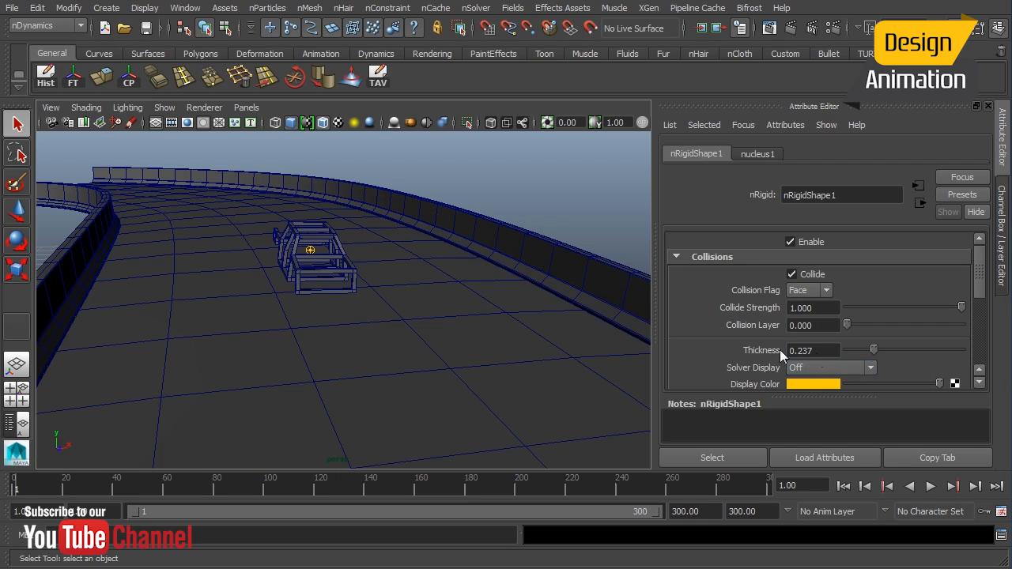
{"action": "left_click", "coordinate": [826, 369]}
{"action": "left_click", "coordinate": [829, 389]}
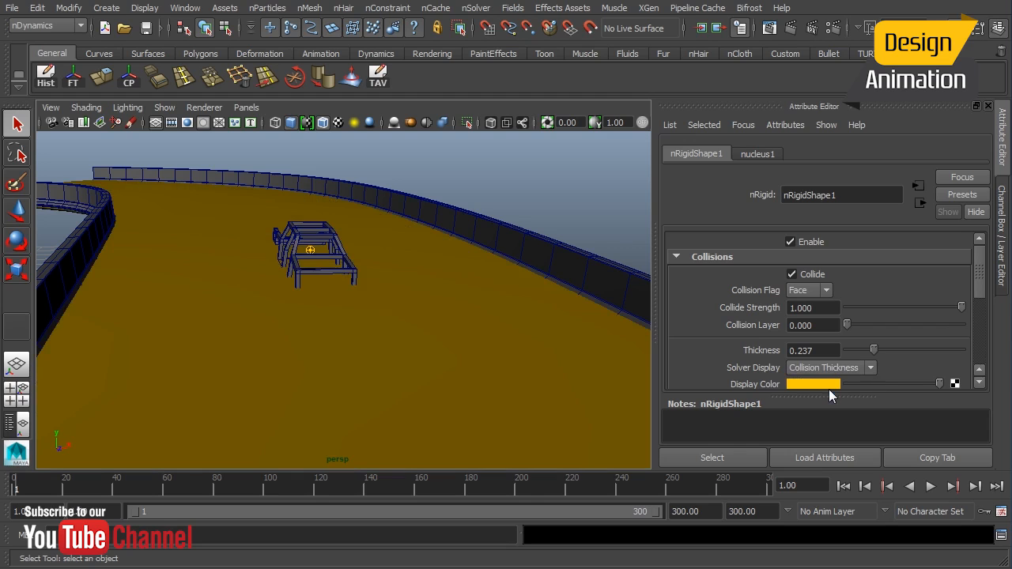
Set the highway collider's thickness to 0.025 and turn its solver display off.
{"action": "left_click_drag", "start_coordinate": [291, 287], "coordinate": [355, 363], "text": "alt"}
{"action": "scroll", "coordinate": [320, 291], "scroll_direction": "up", "scroll_amount": 5}
{"action": "key", "text": "4"}
{"action": "mouse_move", "coordinate": [364, 293]}
{"action": "left_mouse_down", "text": "alt"}
{"action": "mouse_move", "coordinate": [292, 317]}
{"action": "mouse_move", "coordinate": [359, 289]}
{"action": "left_mouse_up", "text": "alt"}
{"action": "key", "text": "5"}
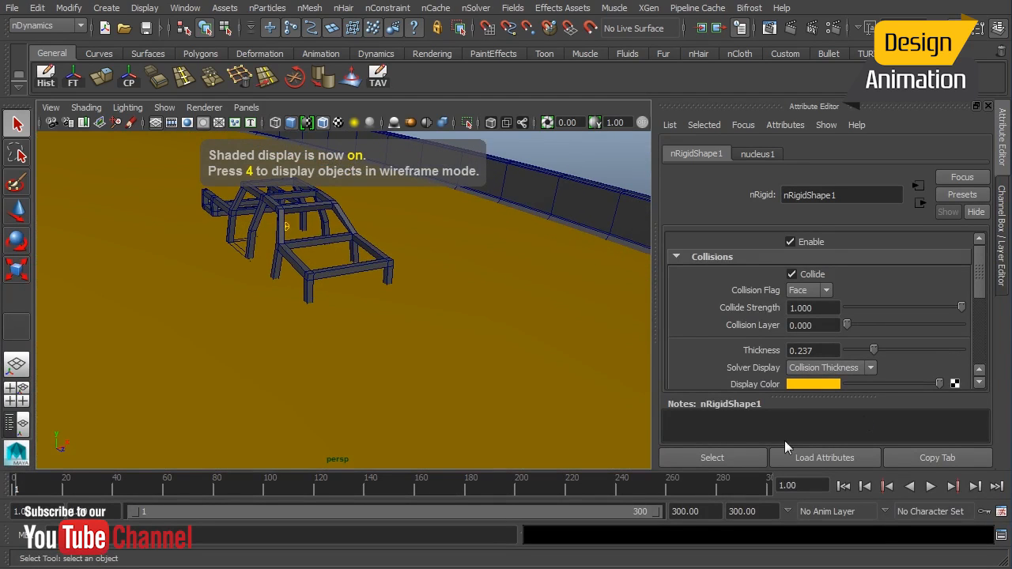
{"action": "left_click", "coordinate": [783, 351]}
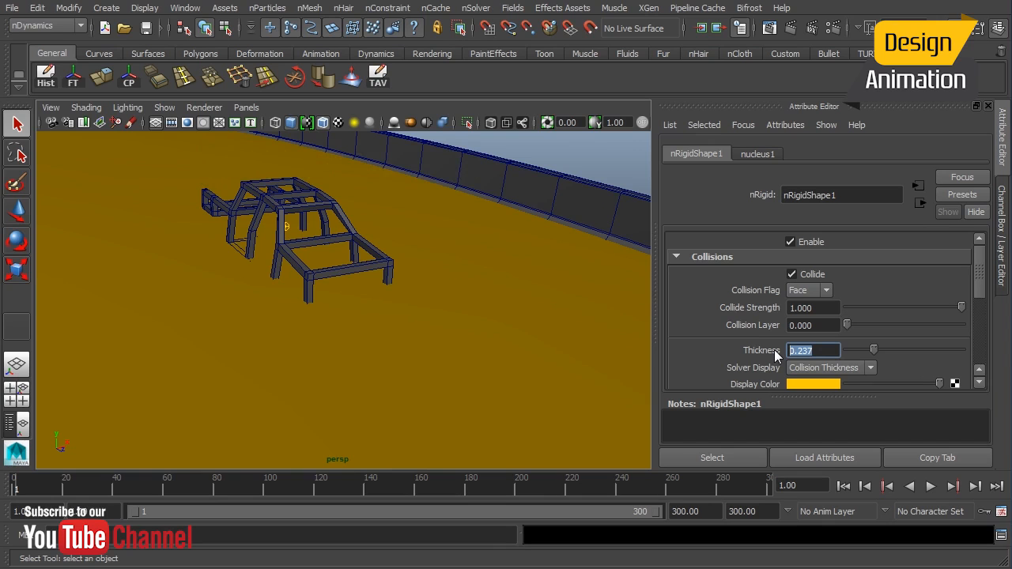
{"action": "type", "text": ".025"}
{"action": "key", "text": "Return"}
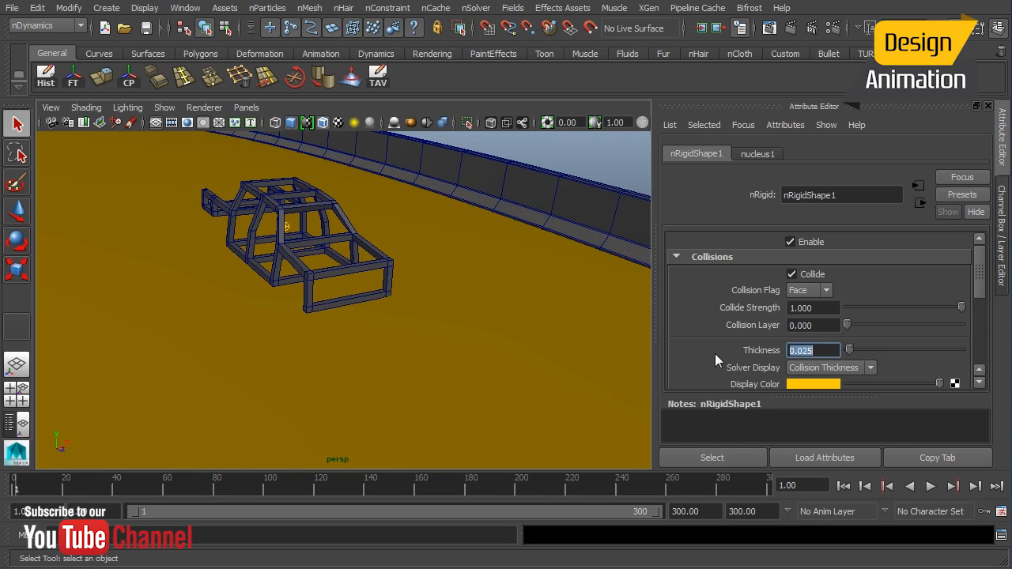
{"action": "left_click", "coordinate": [823, 369]}
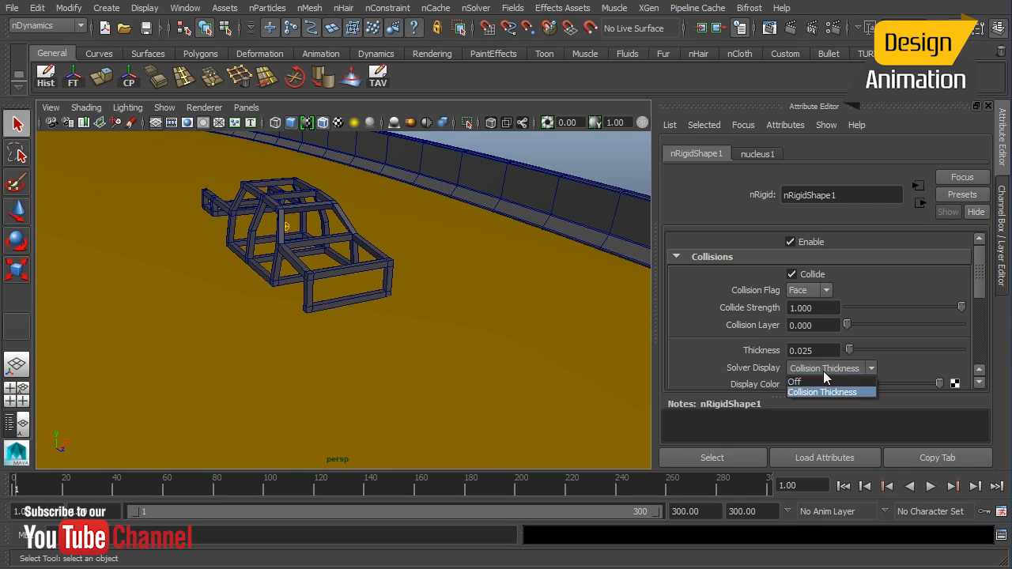
{"action": "left_click", "coordinate": [823, 382]}
Make the left concrete barrier a passive collider with a thickness of 0.025.
{"action": "left_click", "coordinate": [473, 190]}
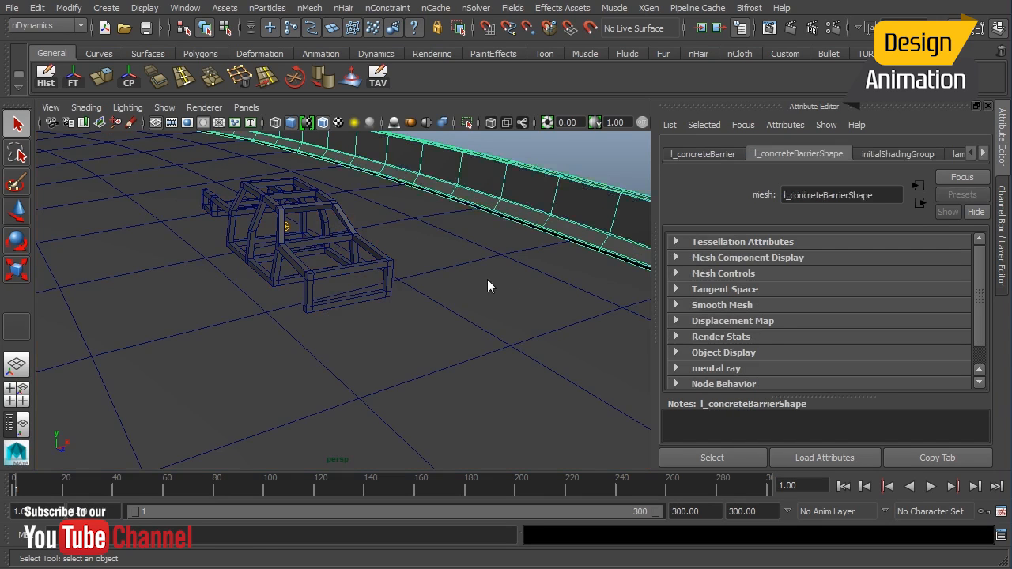
{"action": "right_click_drag", "start_coordinate": [488, 279], "coordinate": [426, 277], "text": "alt"}
{"action": "left_click_drag", "start_coordinate": [426, 277], "coordinate": [343, 238], "text": "alt"}
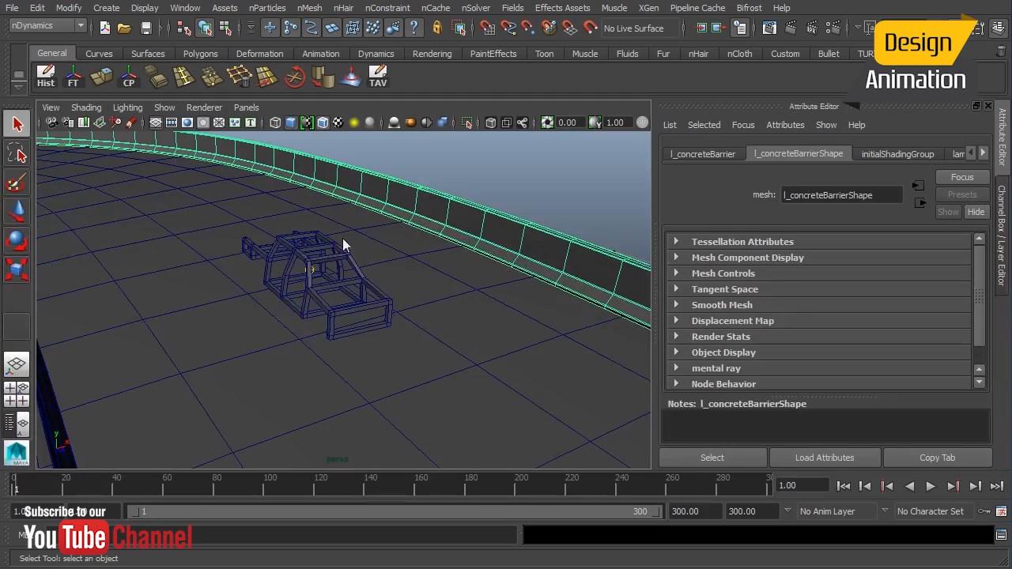
{"action": "left_click", "coordinate": [310, 10]}
{"action": "left_click", "coordinate": [321, 33]}
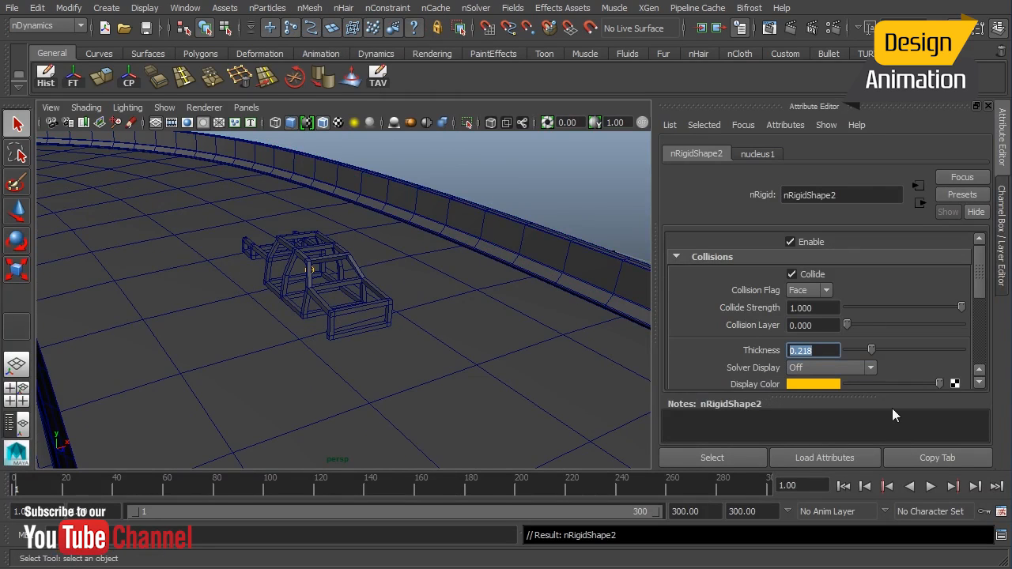
{"action": "type", "text": "0.025"}
{"action": "key", "text": "Return"}
Make the right concrete barrier a passive collider with a thickness of 0.025.
{"action": "left_click_drag", "start_coordinate": [354, 314], "coordinate": [206, 314], "text": "alt"}
{"action": "left_click", "coordinate": [120, 337]}
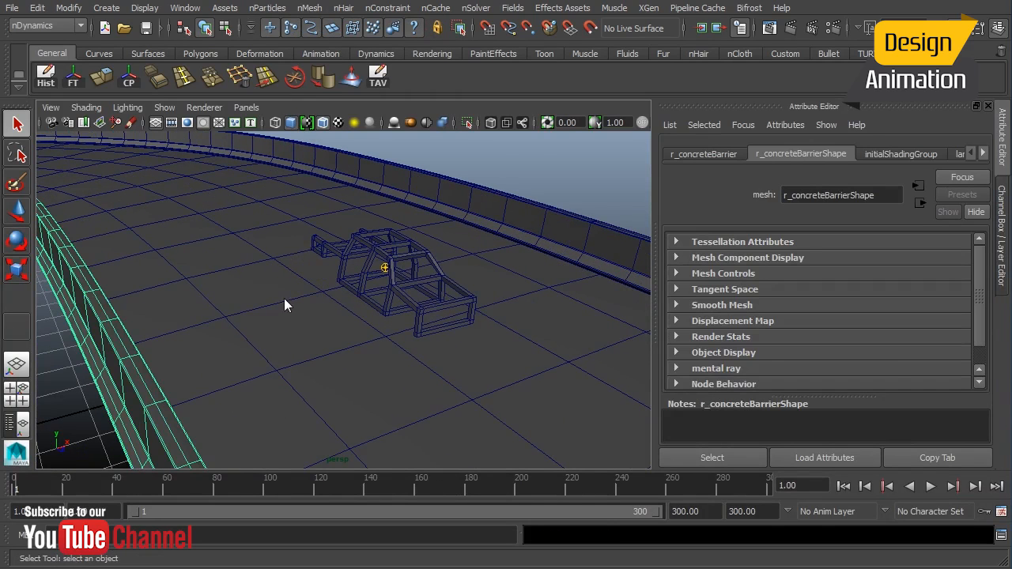
{"action": "key", "text": "g"}
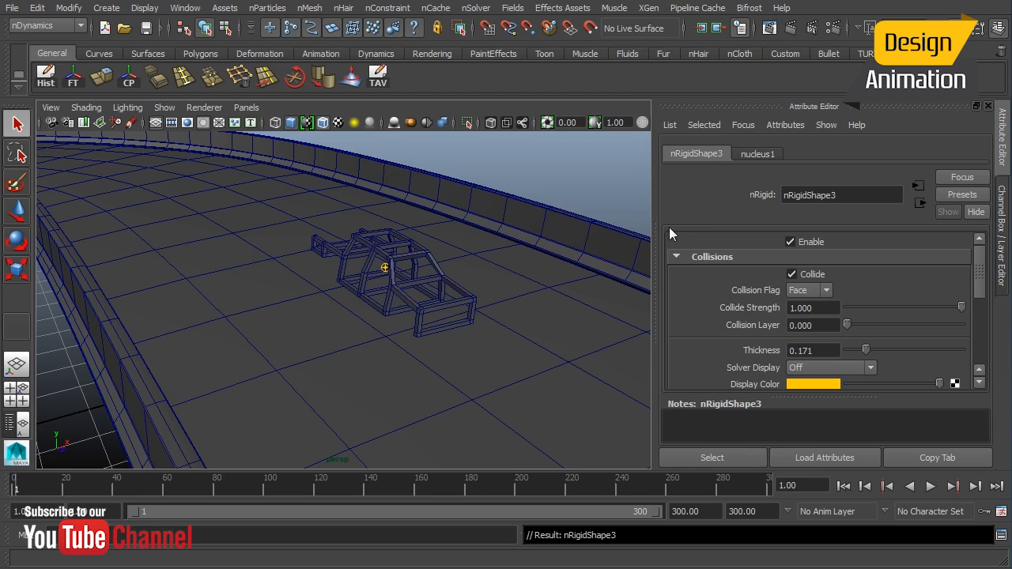
{"action": "double_click", "coordinate": [824, 353]}
{"action": "key", "text": "Return"}
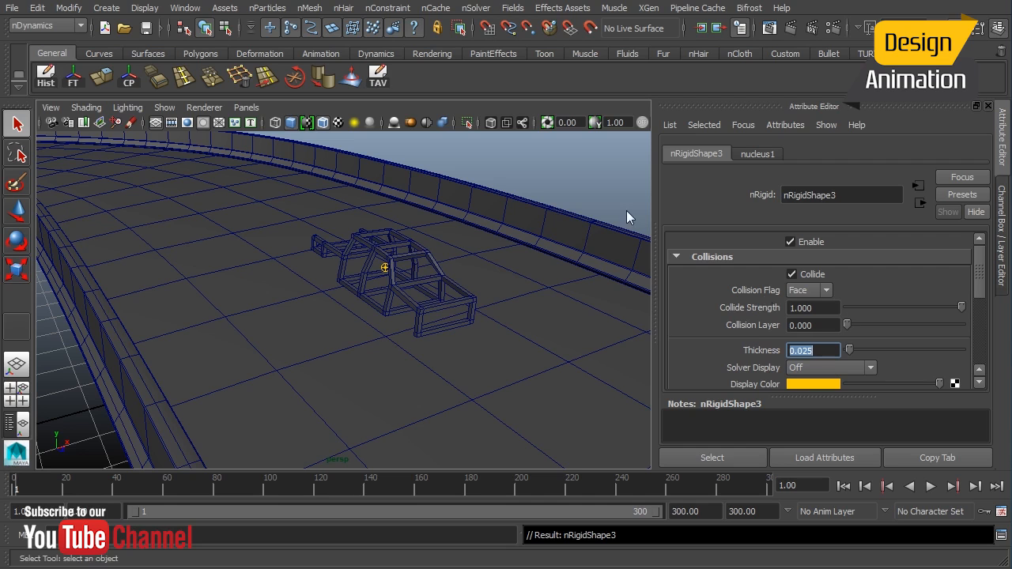
Play back the simulation to watch the roll bar drop onto the highway, and rewind to the start.
{"action": "left_click_drag", "start_coordinate": [525, 265], "coordinate": [408, 299], "text": "alt"}
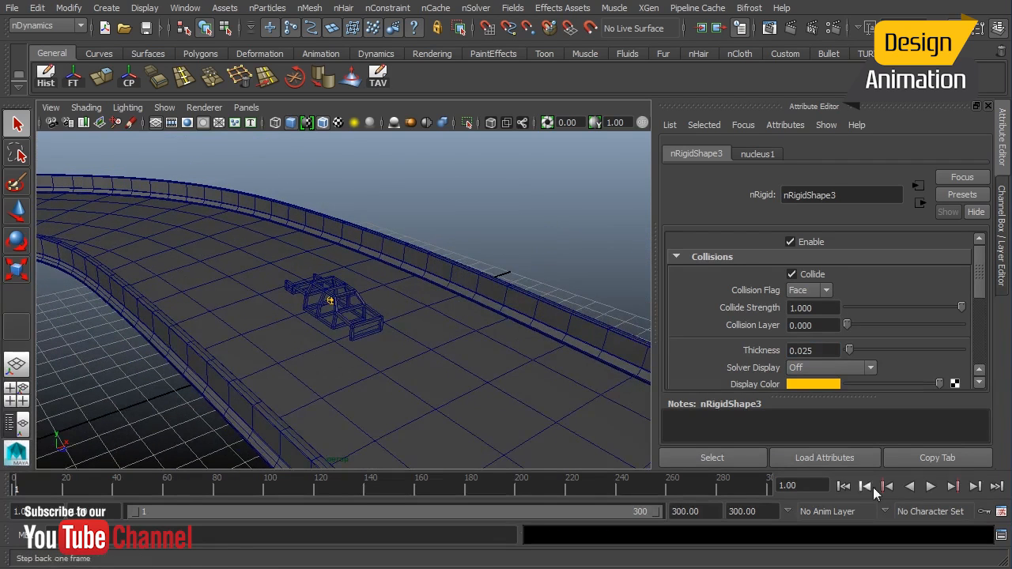
{"action": "left_click", "coordinate": [931, 487]}
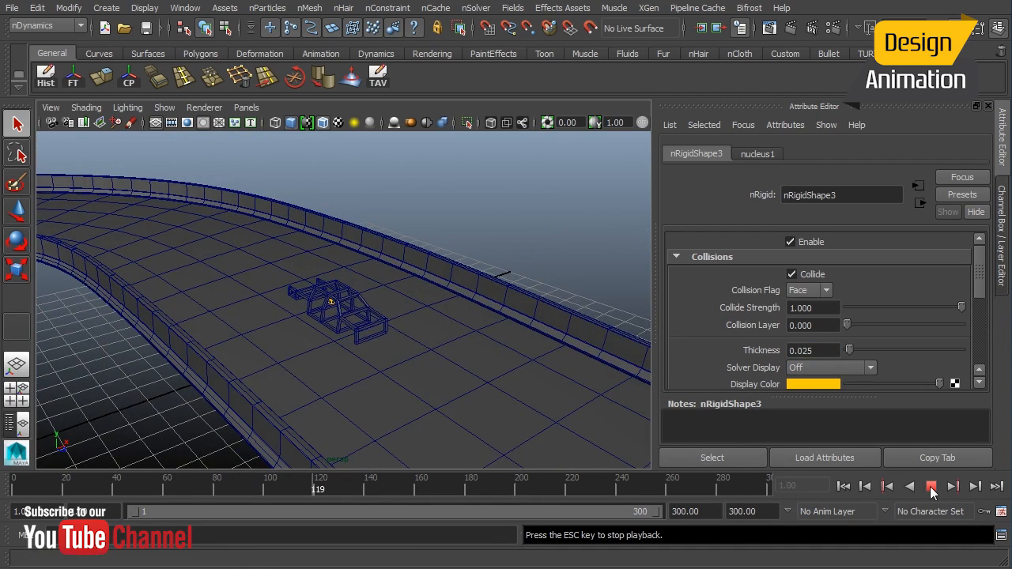
{"action": "right_click_drag", "start_coordinate": [310, 319], "coordinate": [455, 352], "text": "alt"}
{"action": "left_click_drag", "start_coordinate": [455, 352], "coordinate": [465, 342], "text": "alt"}
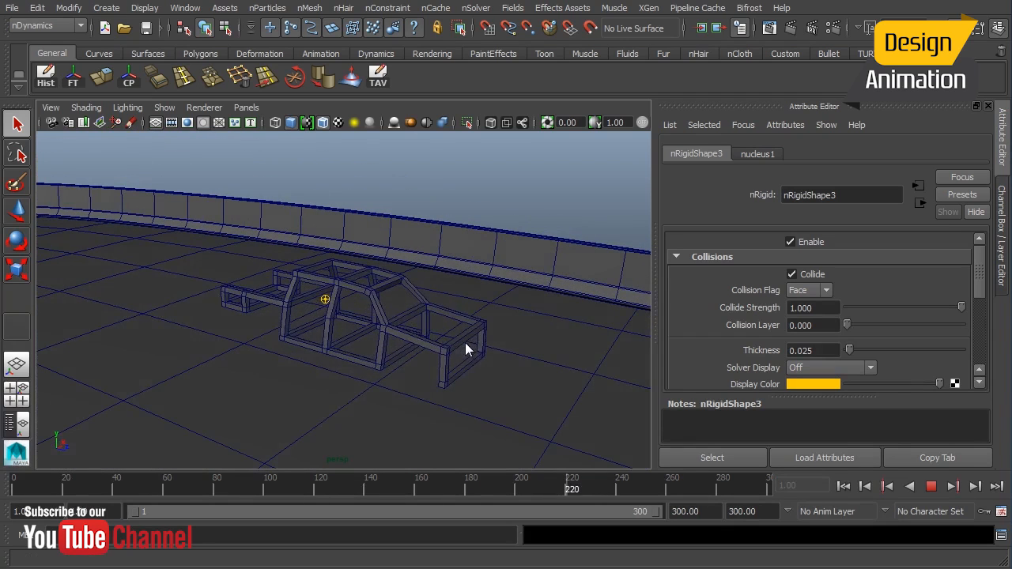
{"action": "left_click", "coordinate": [932, 486]}
{"action": "left_click", "coordinate": [843, 487]}
{"action": "right_click_drag", "start_coordinate": [458, 290], "coordinate": [392, 322], "text": "alt"}
{"action": "left_click_drag", "start_coordinate": [392, 323], "coordinate": [378, 340], "text": "alt"}
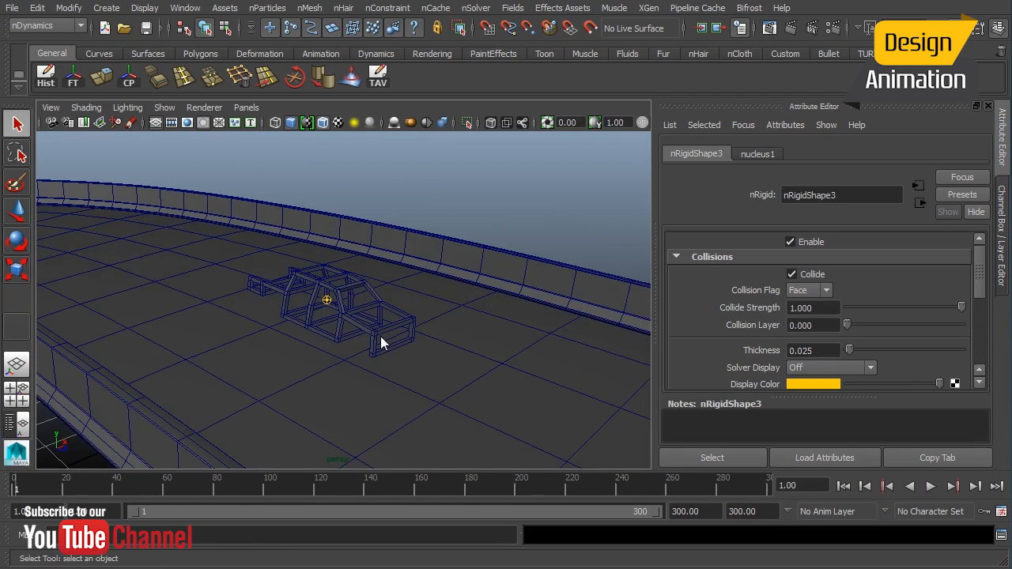